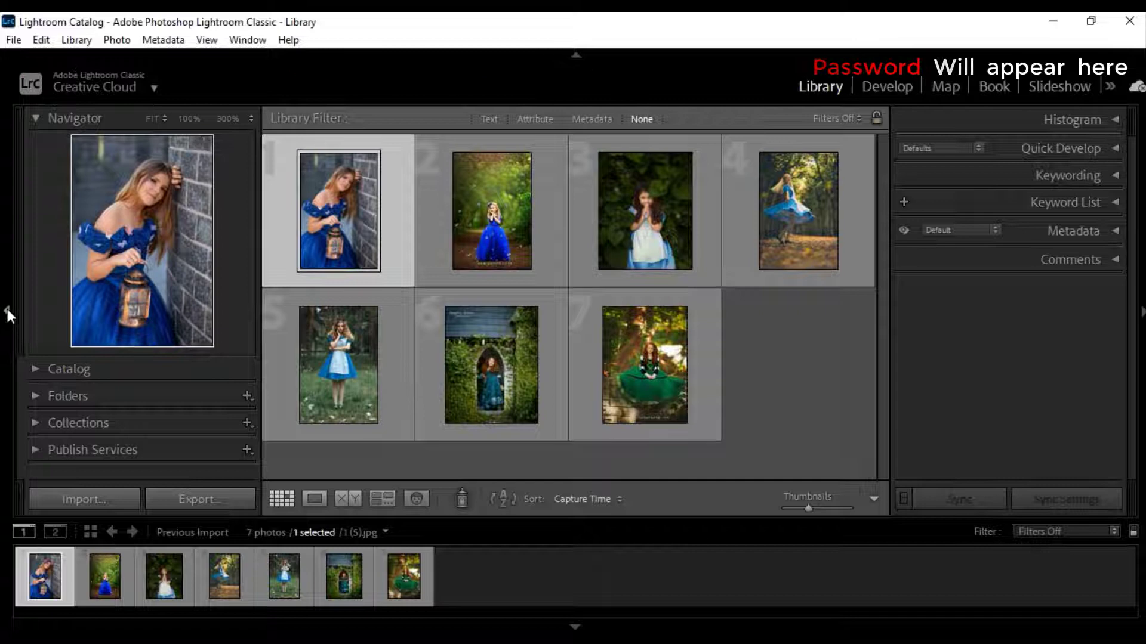
Hide the Navigator panel, filmstrip and top header so the Library grid fills the window
left_click(7, 311)
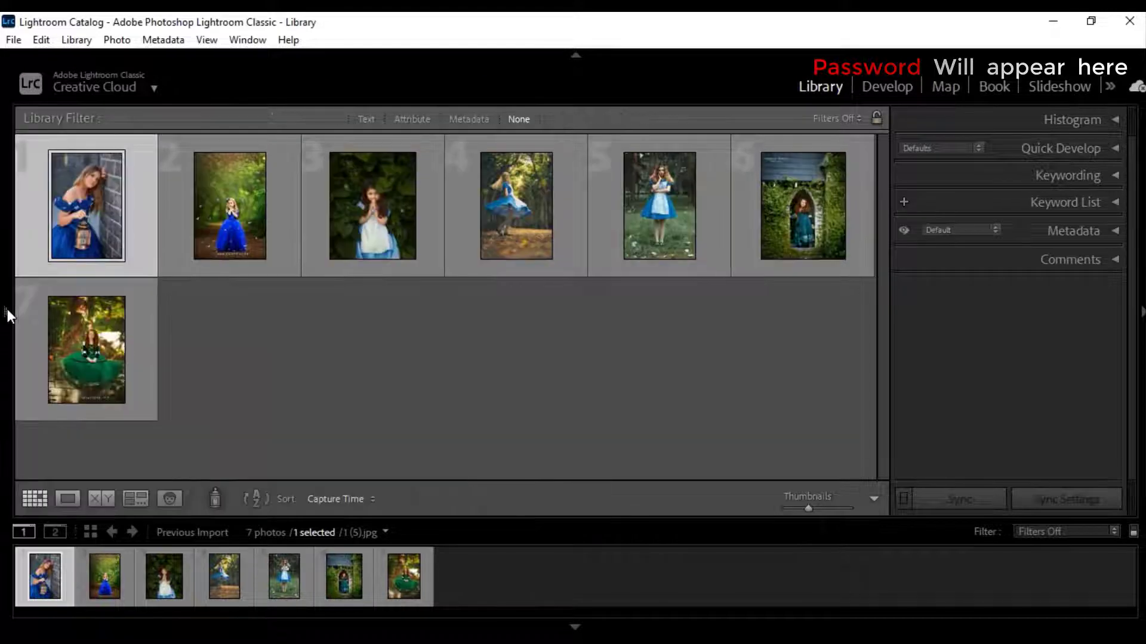
left_click(576, 626)
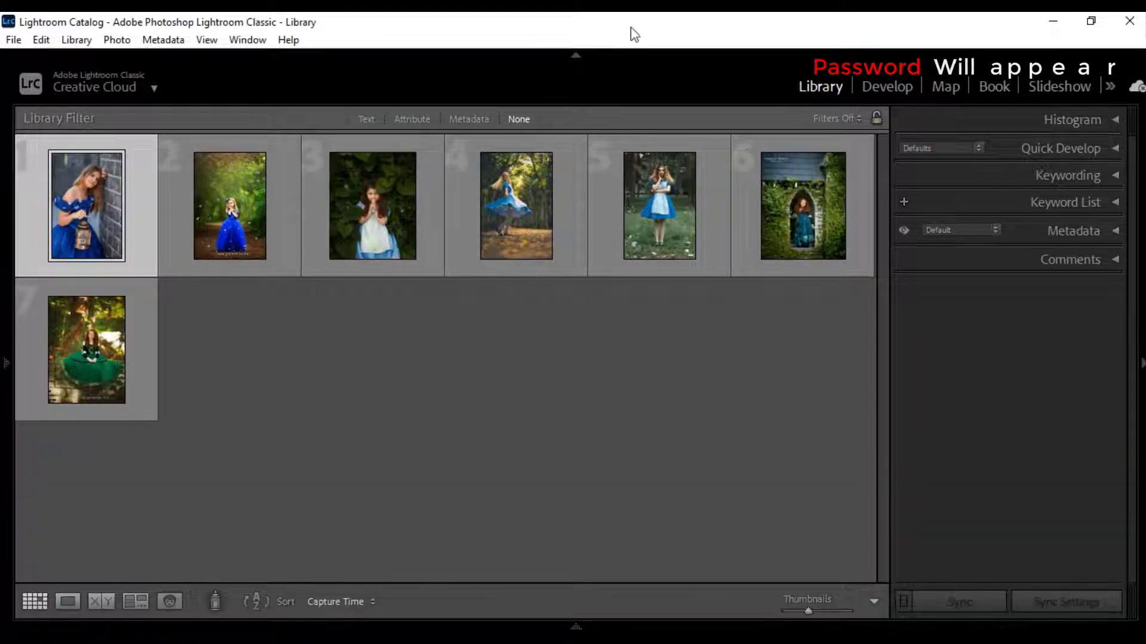
left_click(574, 55)
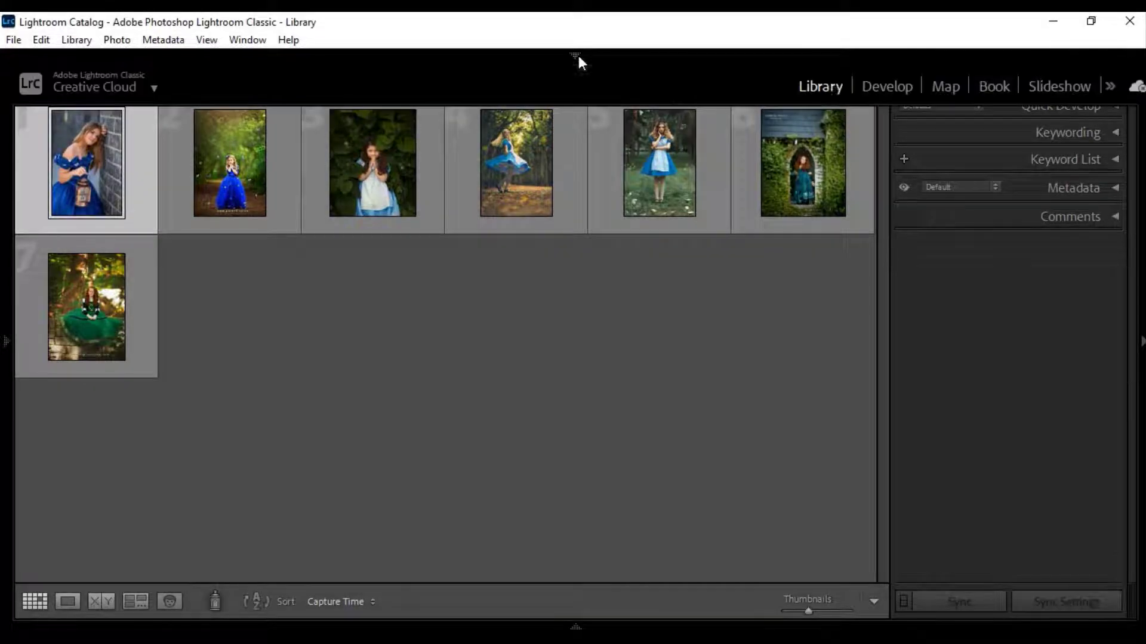
Open the lantern portrait in Develop and set Highlights -100, Shadows -21, Blacks -38
left_click(882, 94)
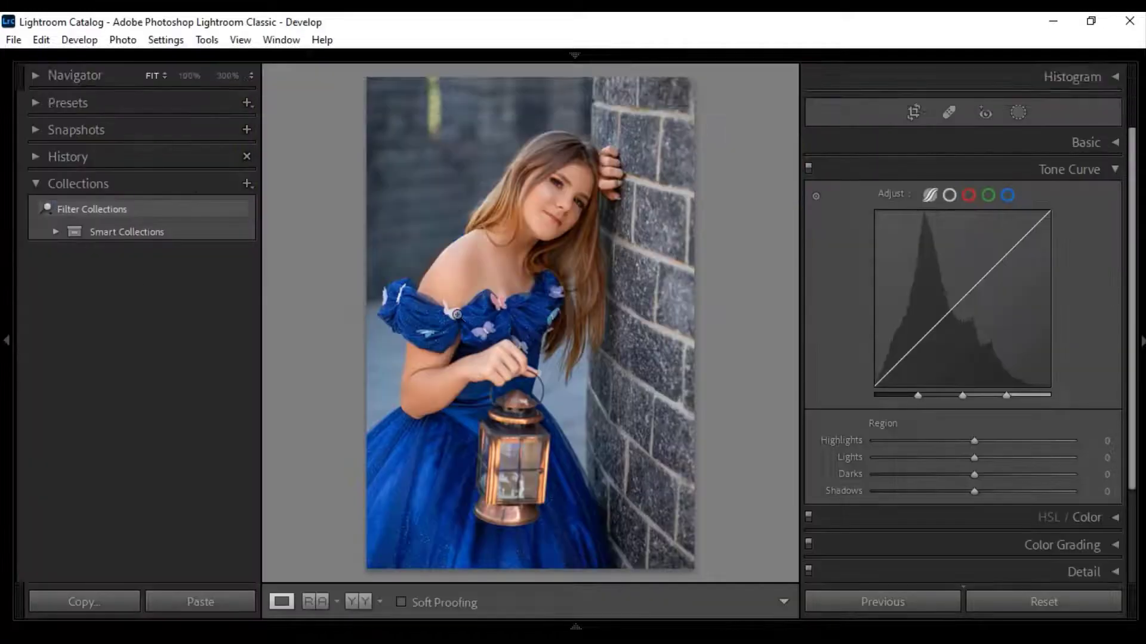
left_click(6, 342)
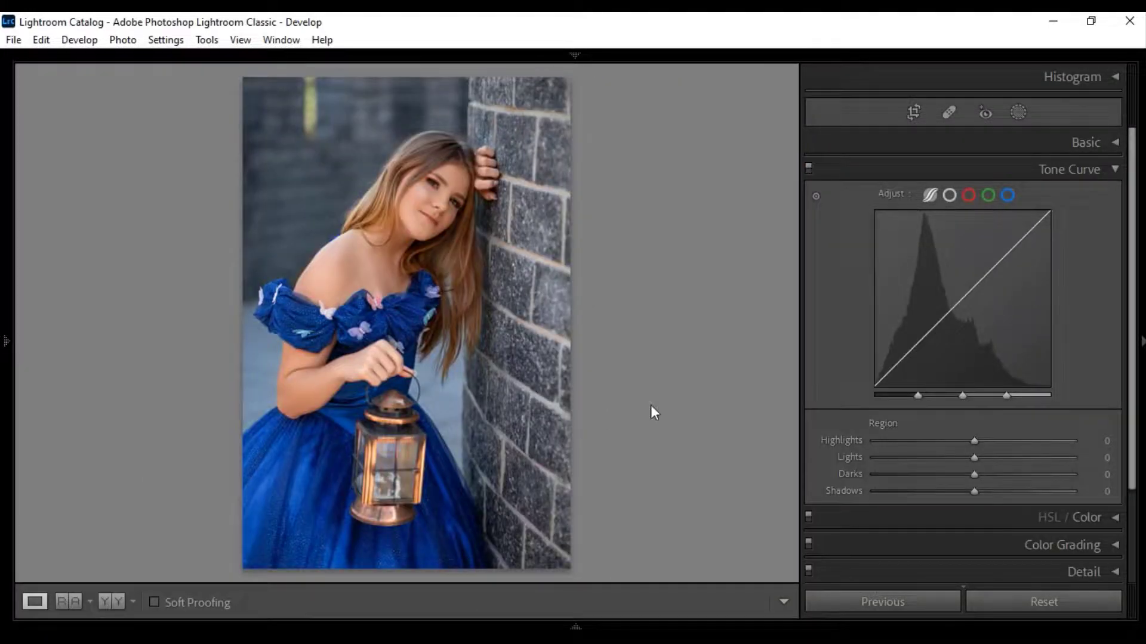
left_click(1115, 170)
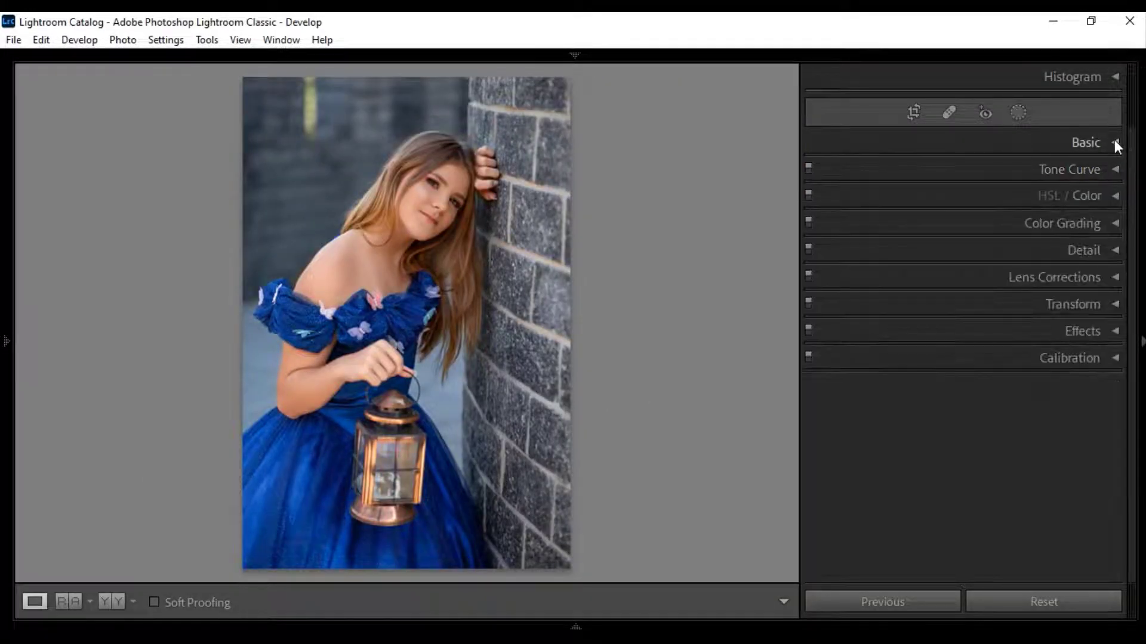
left_click(1114, 141)
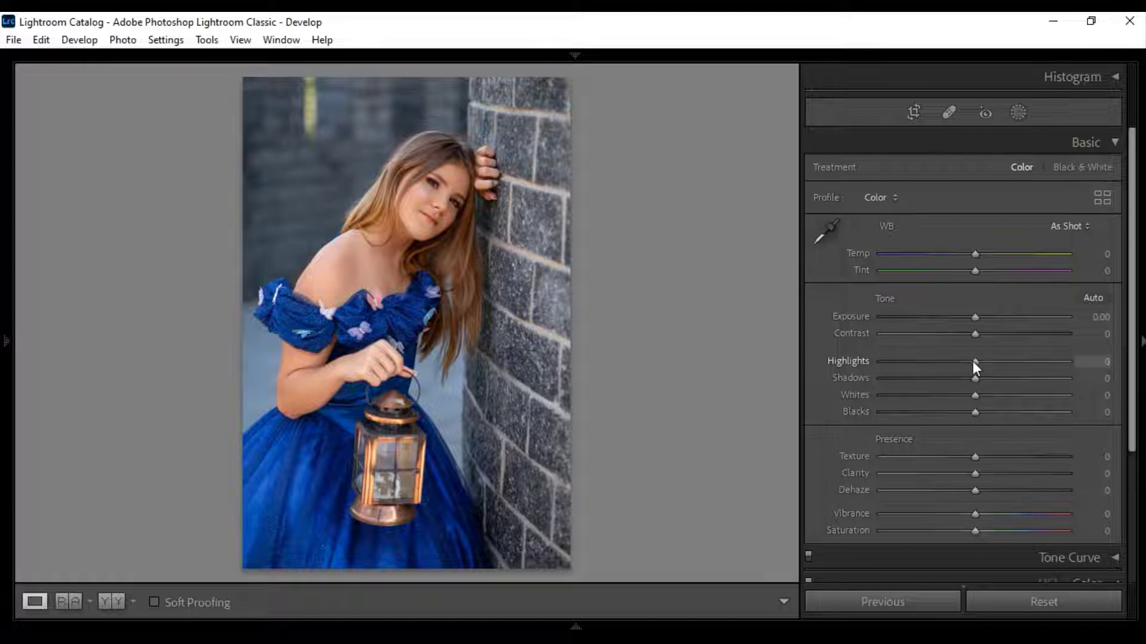
left_click_drag(974, 362, 857, 357)
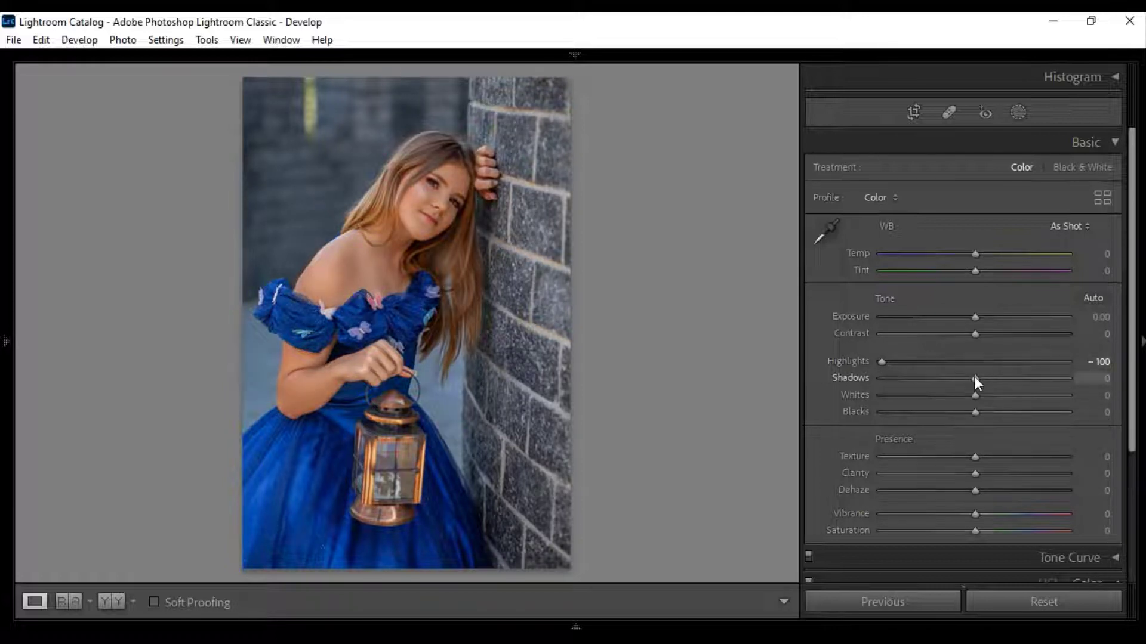
left_click_drag(975, 377, 828, 403)
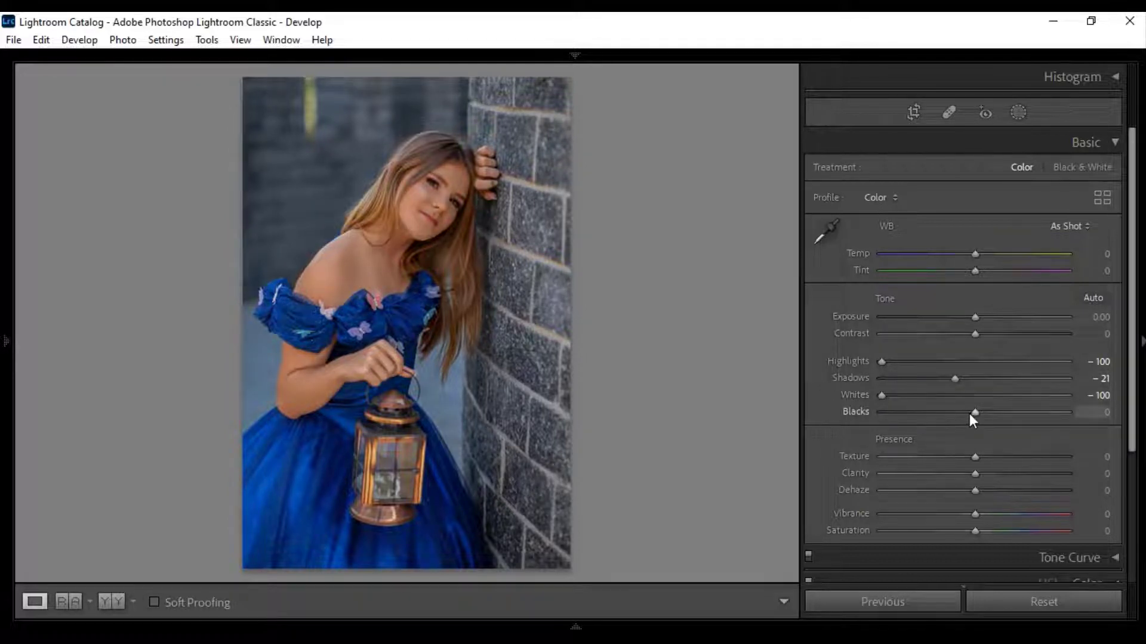
left_click_drag(975, 413, 938, 412)
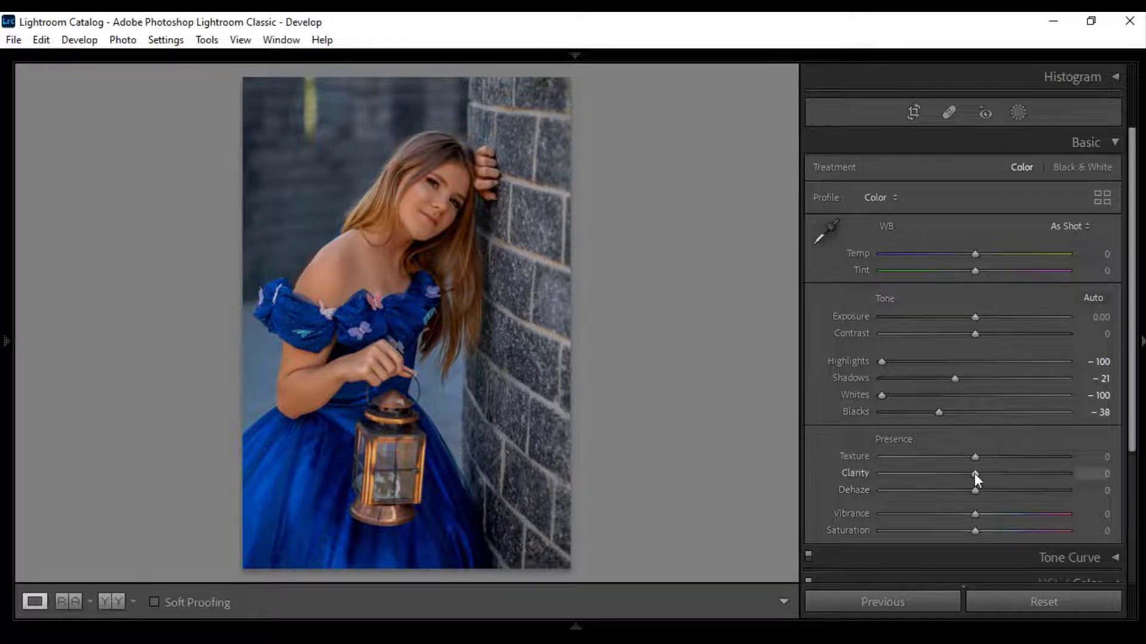
Set Clarity and Vibrance to +15 and Saturation -9, and warm and green the white balance
left_click_drag(975, 474, 988, 475)
left_click_drag(982, 516, 991, 518)
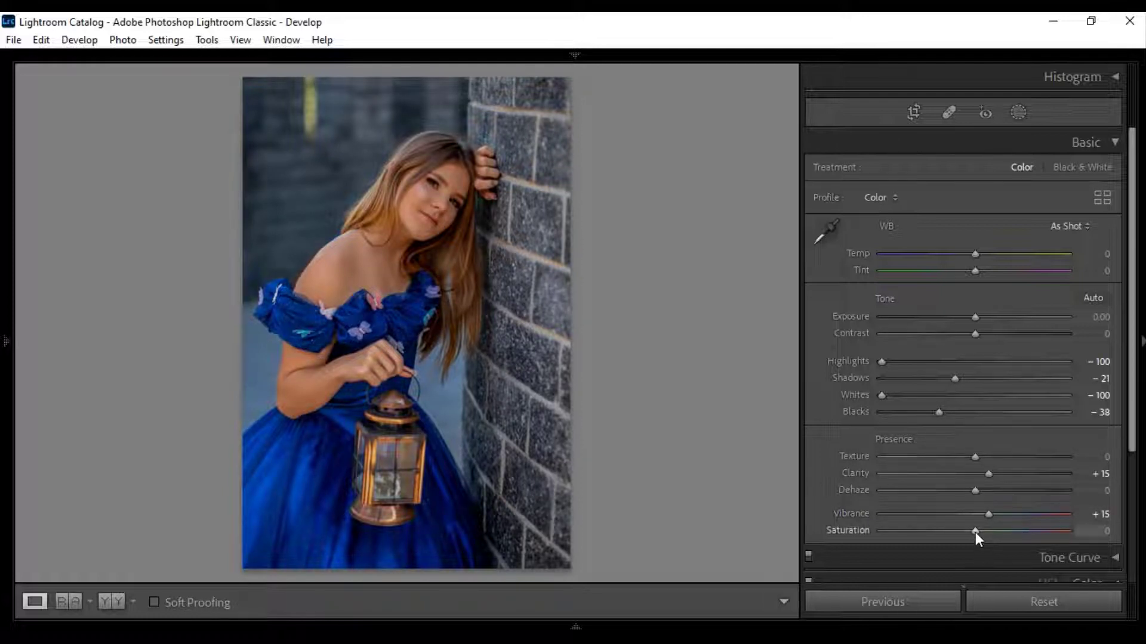
left_click_drag(968, 532, 965, 532)
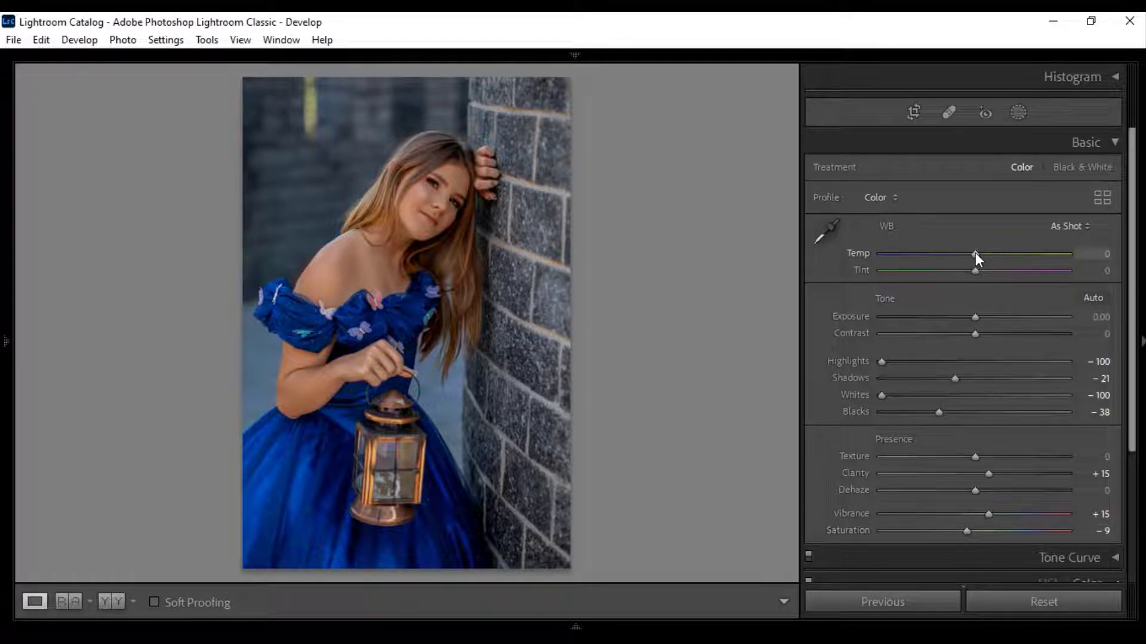
left_click_drag(975, 252, 1016, 255)
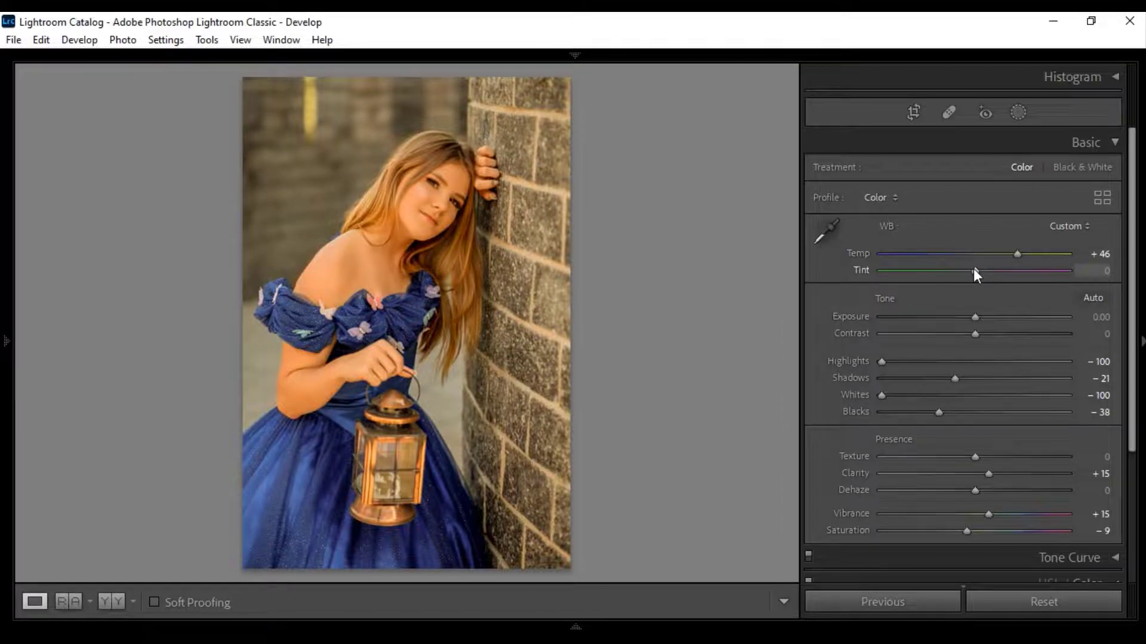
mouse_move(975, 270)
left_mouse_down()
mouse_move(940, 270)
mouse_move(951, 269)
left_mouse_up()
Build an S-shaped point curve with a lifted black point and lowered white point
left_click(1116, 143)
left_click(1114, 170)
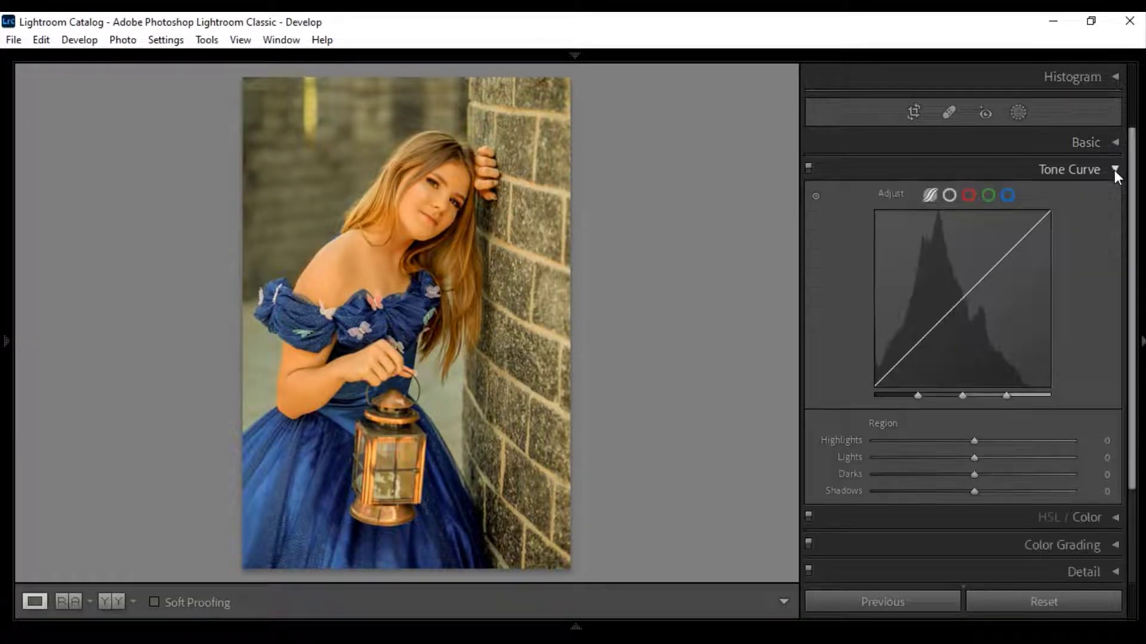
left_click(949, 195)
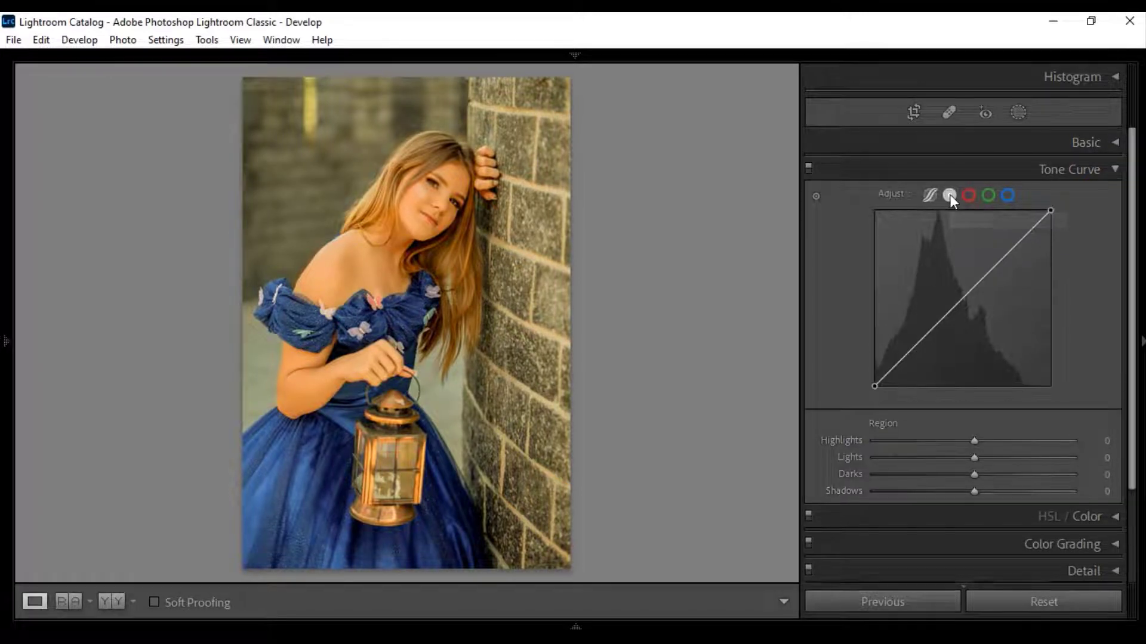
left_click_drag(875, 386, 875, 369)
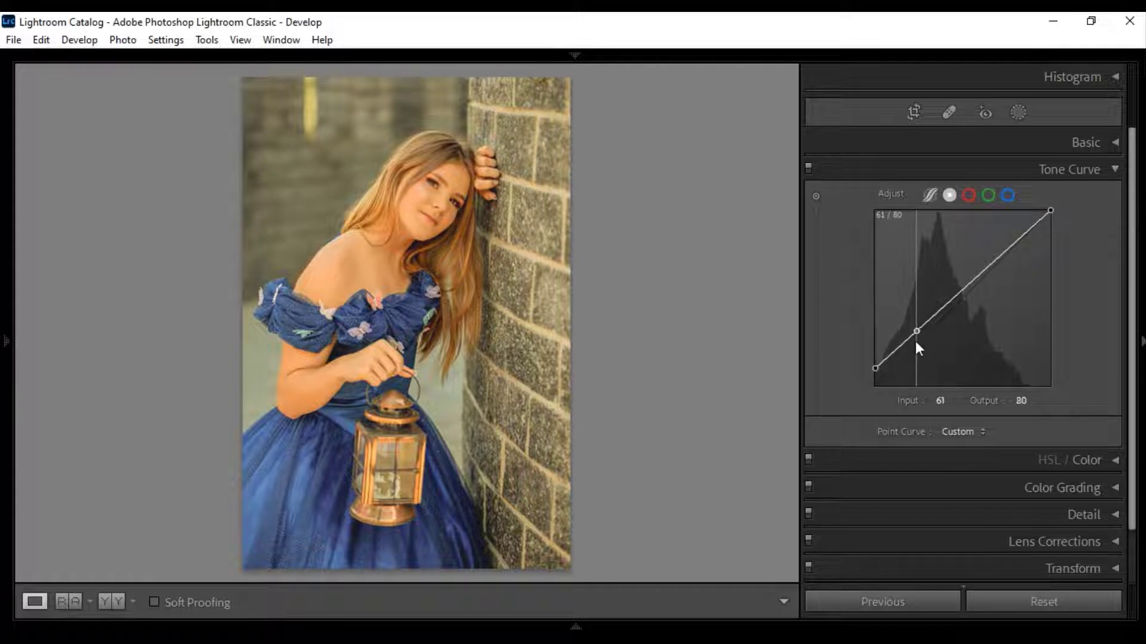
left_click_drag(914, 339, 914, 346)
left_click_drag(966, 294, 966, 295)
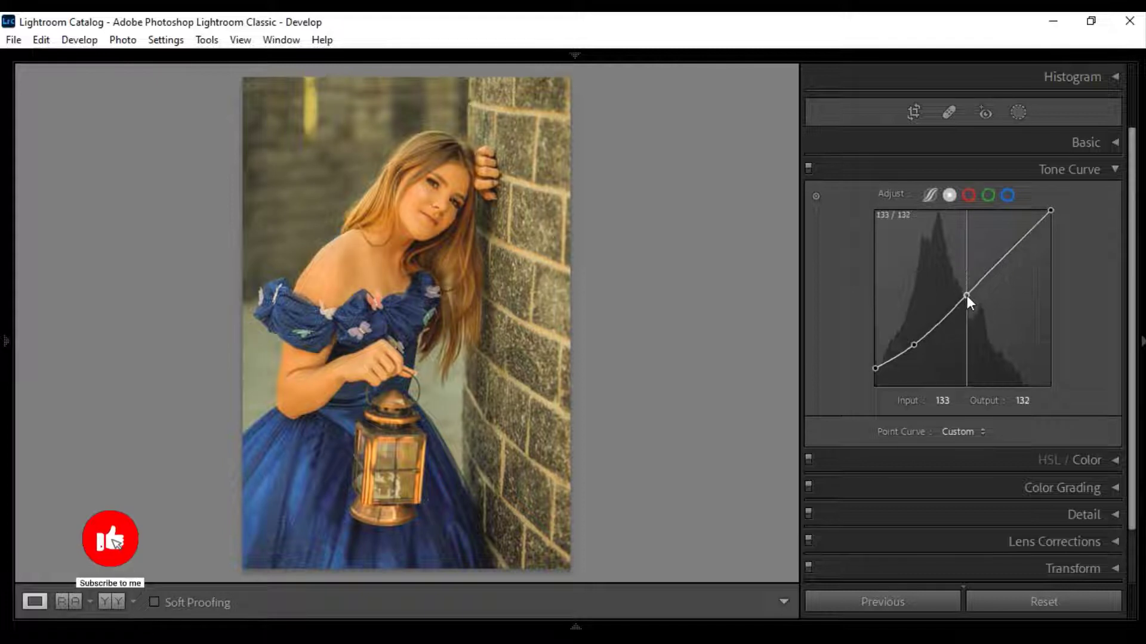
left_click(1009, 251)
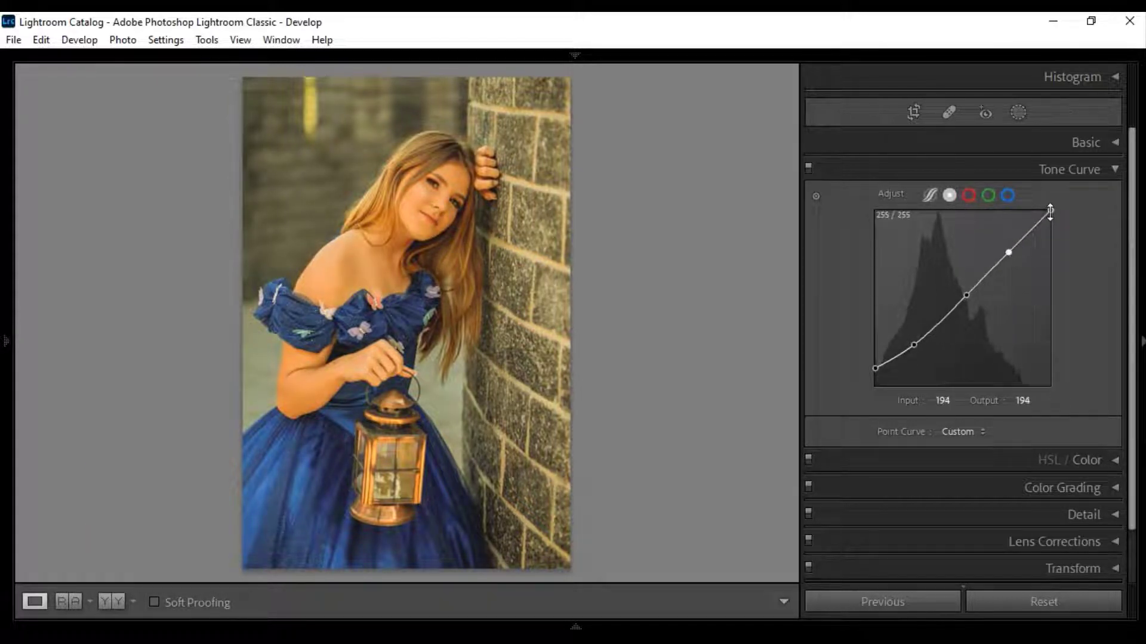
left_click_drag(1050, 210, 1052, 225)
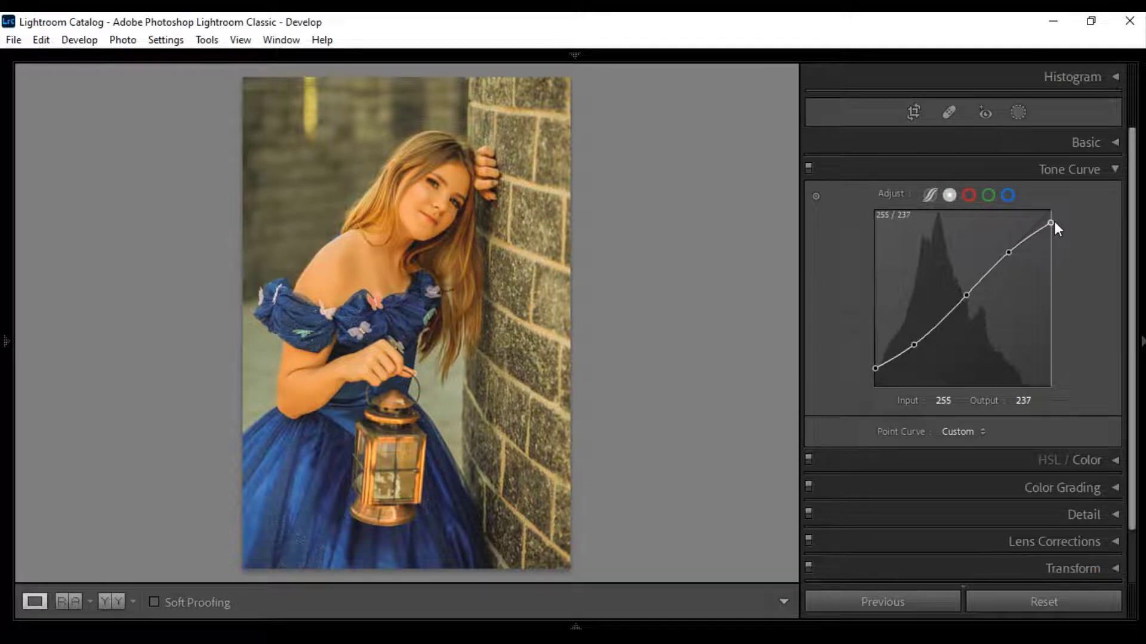
Refine the curve points for faded, raised blacks and further dimmed whites
left_click(914, 346)
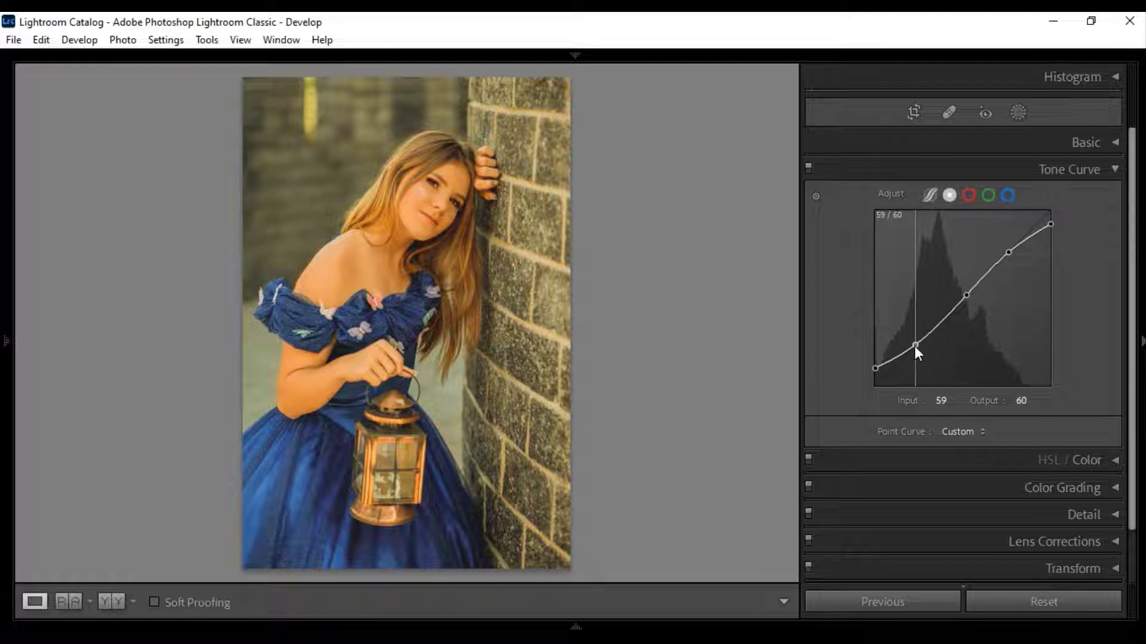
left_click_drag(915, 346, 913, 347)
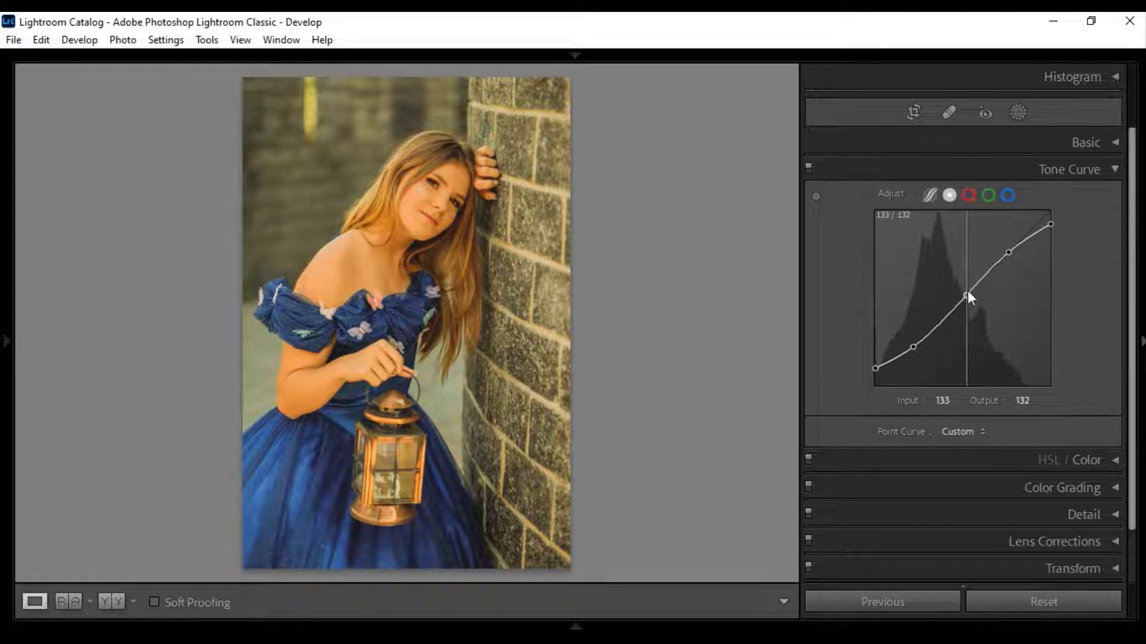
left_click_drag(967, 294, 962, 297)
left_click_drag(873, 370, 873, 363)
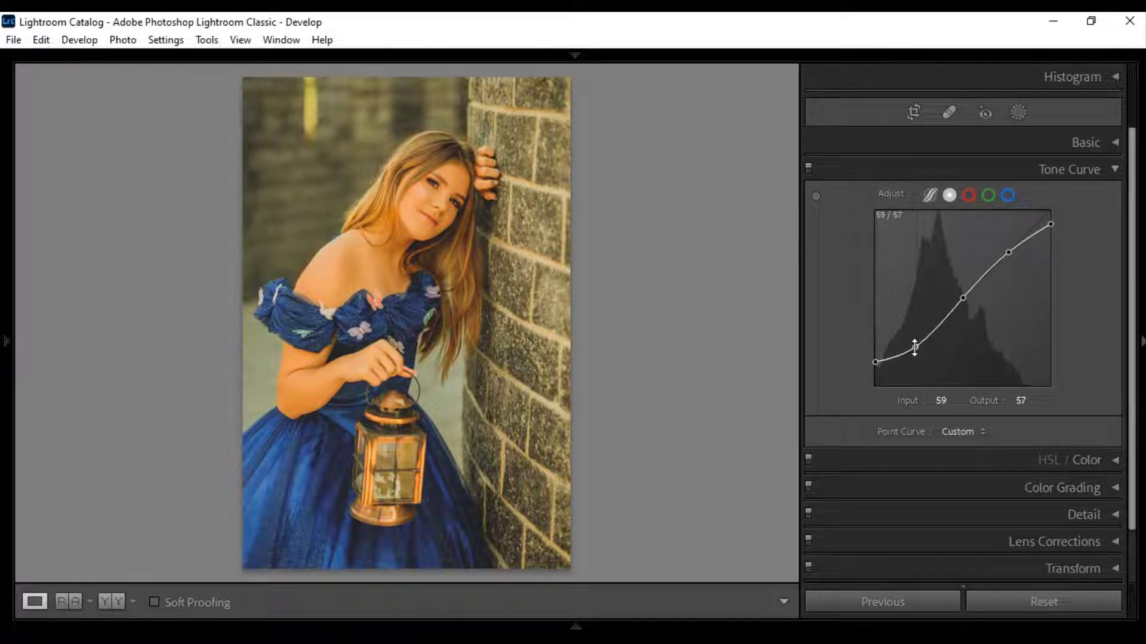
left_click(965, 298)
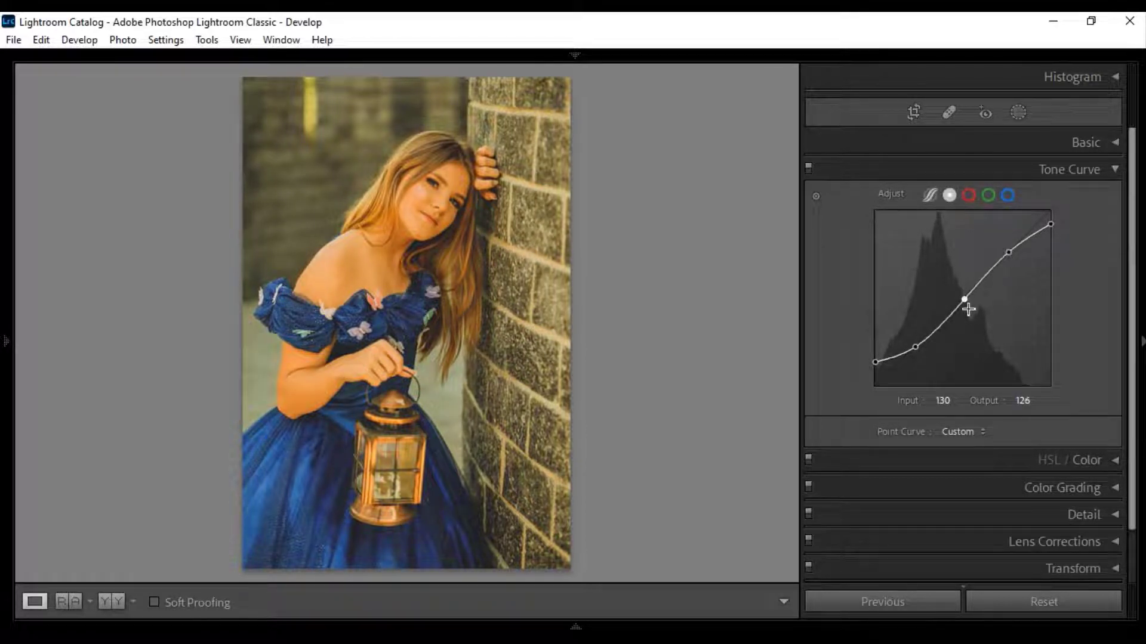
left_click(965, 299)
left_click_drag(1045, 224, 1052, 231)
left_click_drag(1008, 253, 1057, 228)
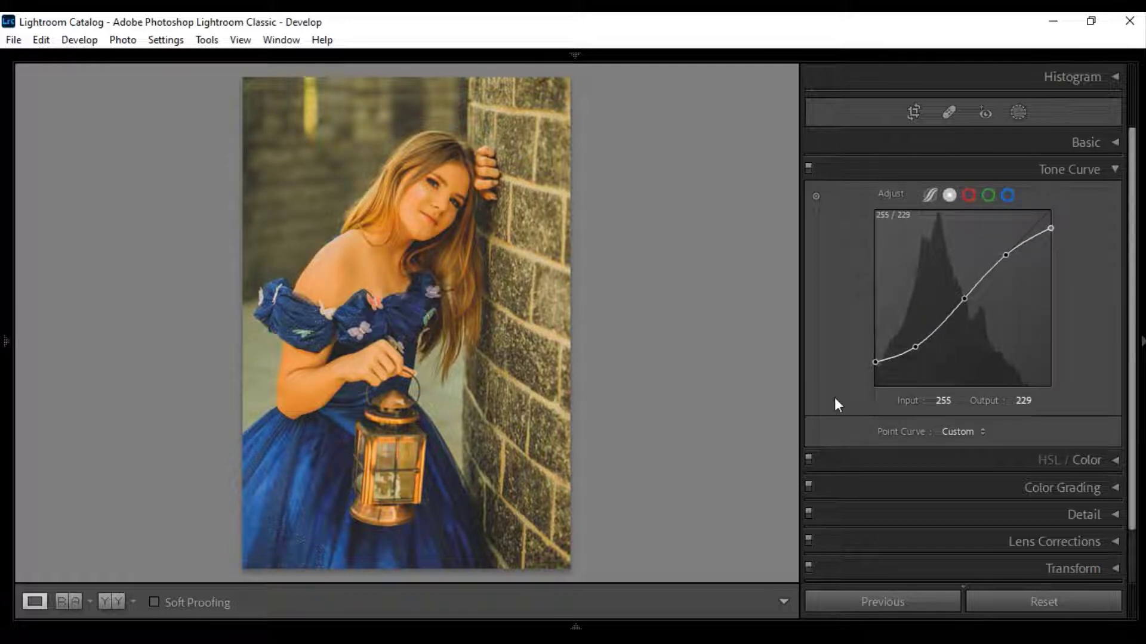
left_click(874, 363)
Set the parametric curve Highlights to -42 and Darks to -9
left_click(930, 195)
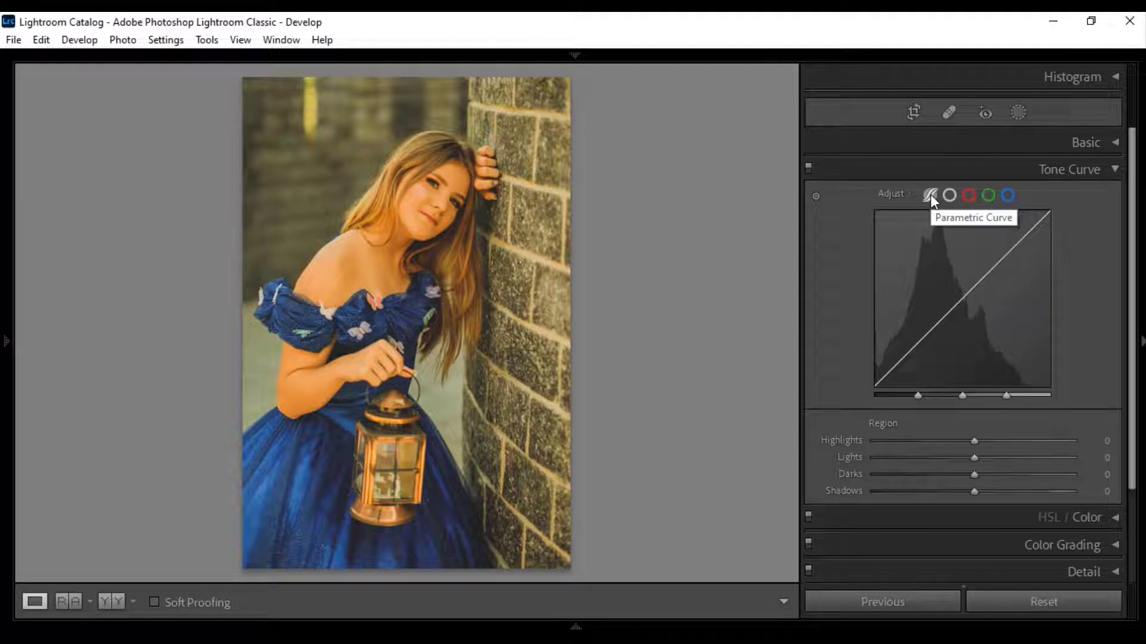
left_click(925, 441)
left_click_drag(937, 444, 933, 443)
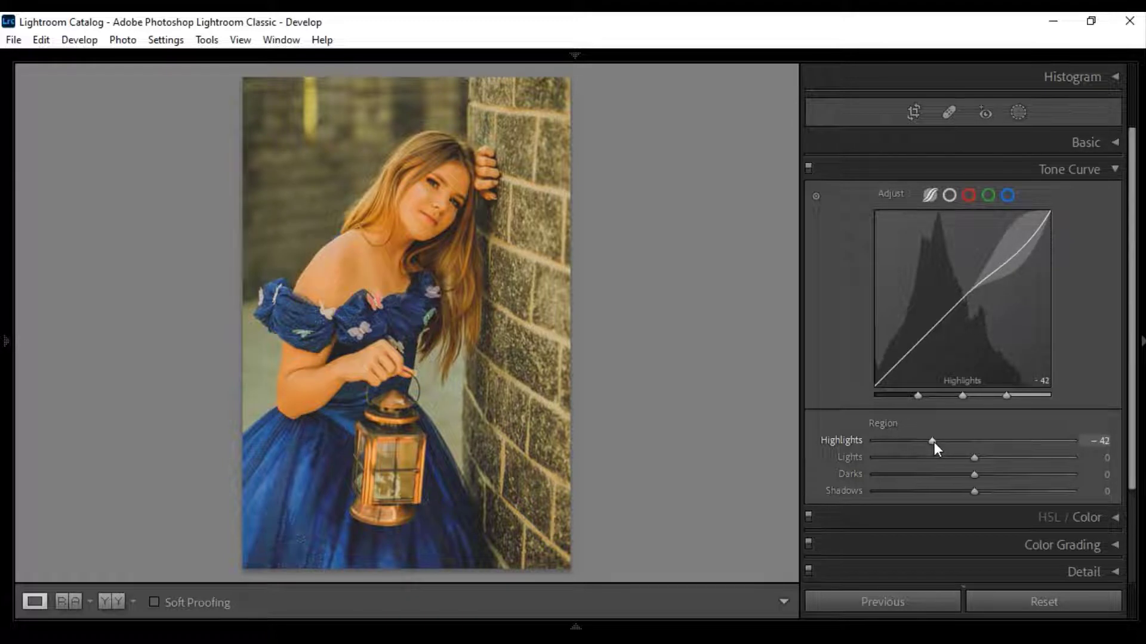
left_click_drag(975, 474, 964, 474)
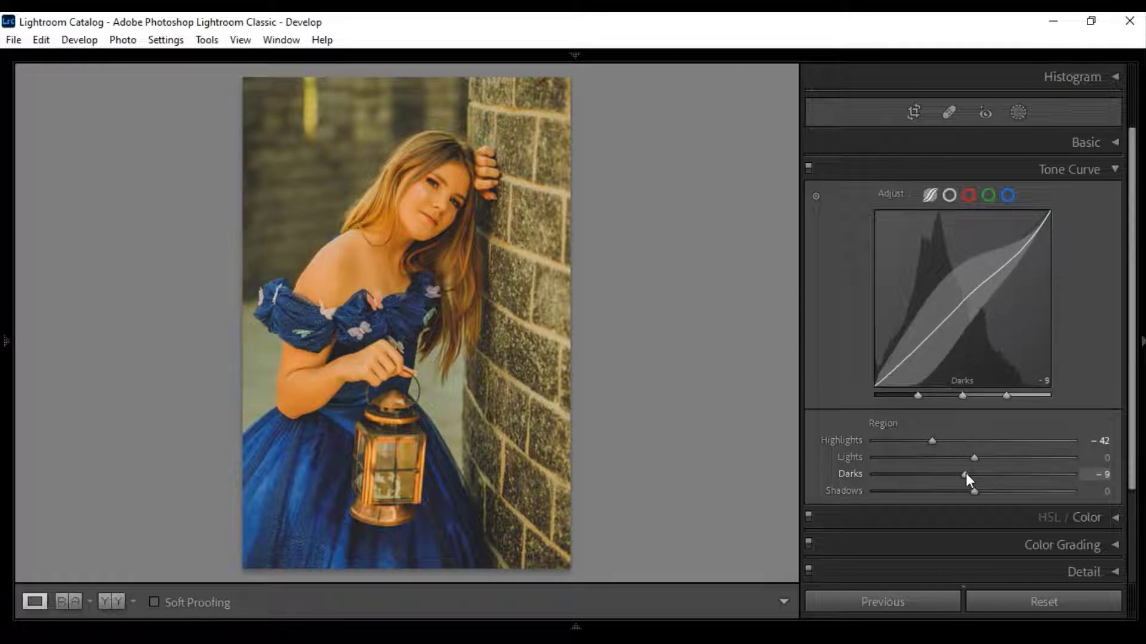
left_click(1114, 168)
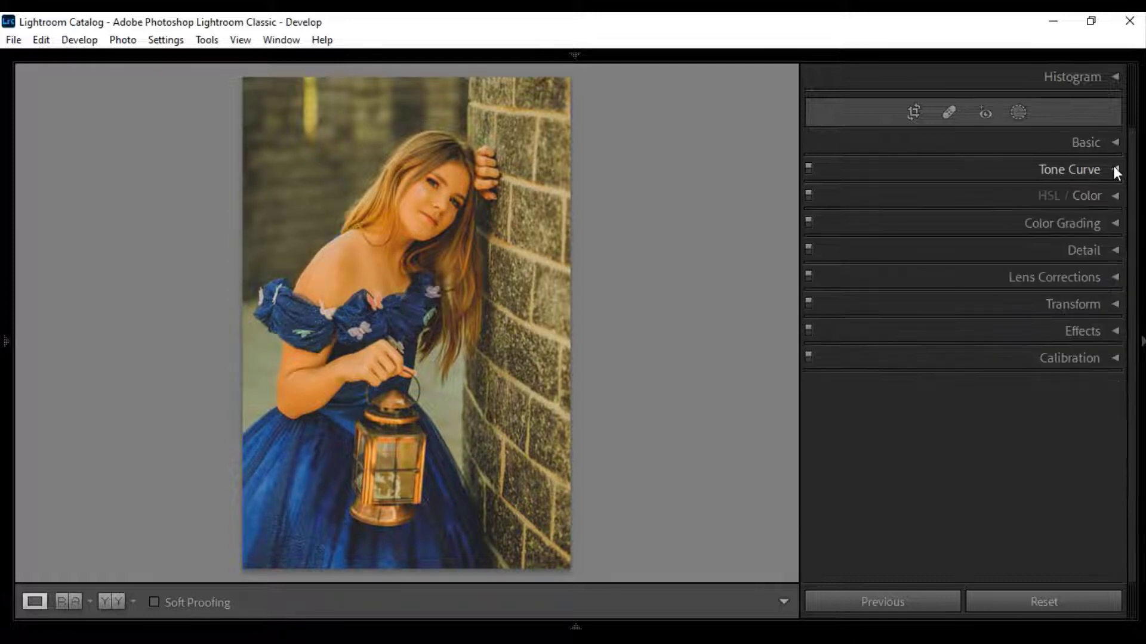
In HSL, brighten the reds and desaturate the oranges
left_click(1089, 199)
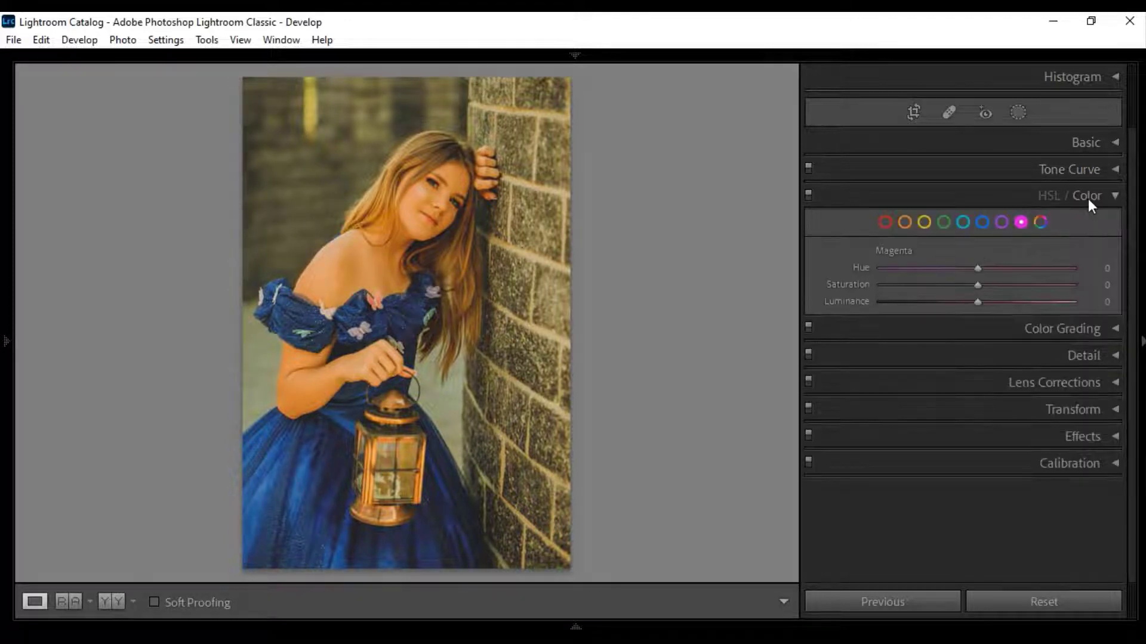
left_click(887, 221)
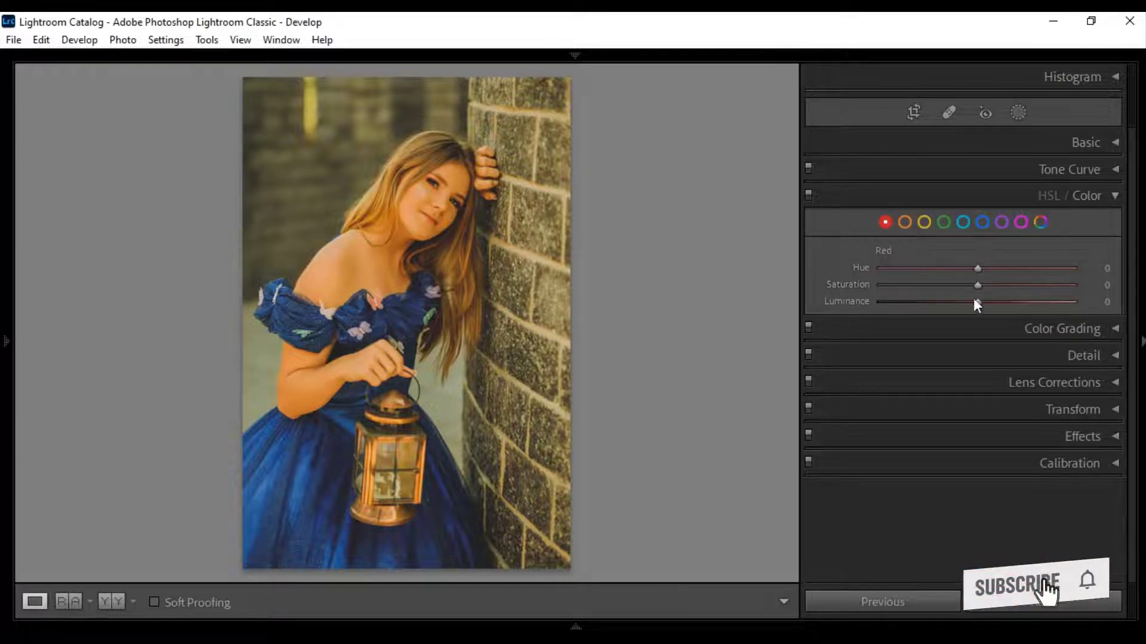
left_click_drag(977, 301, 989, 302)
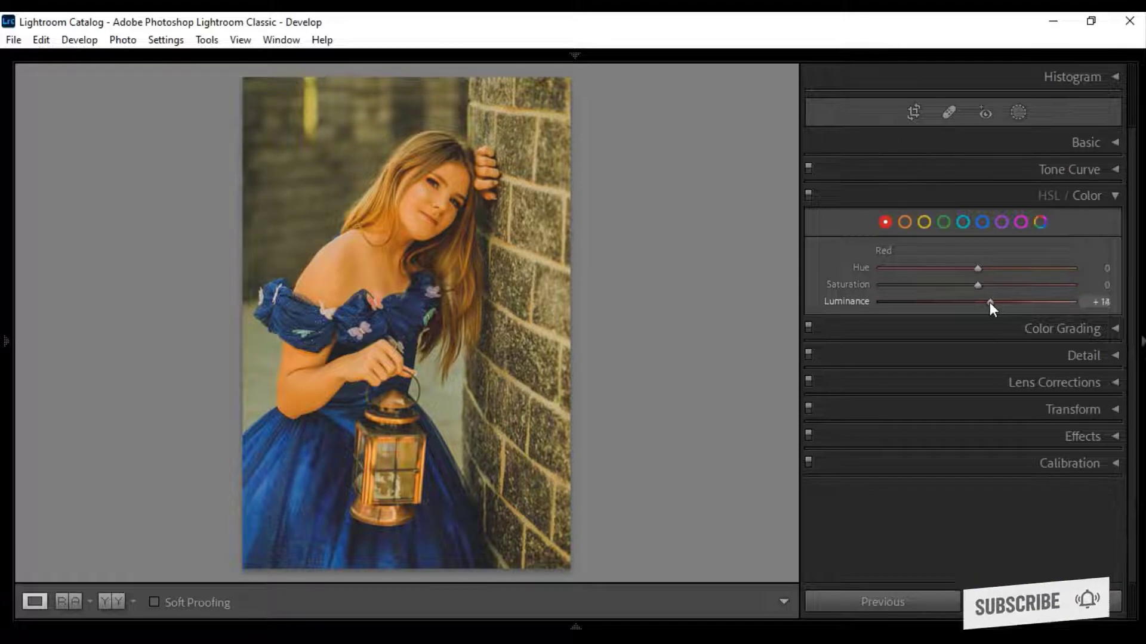
left_click(911, 225)
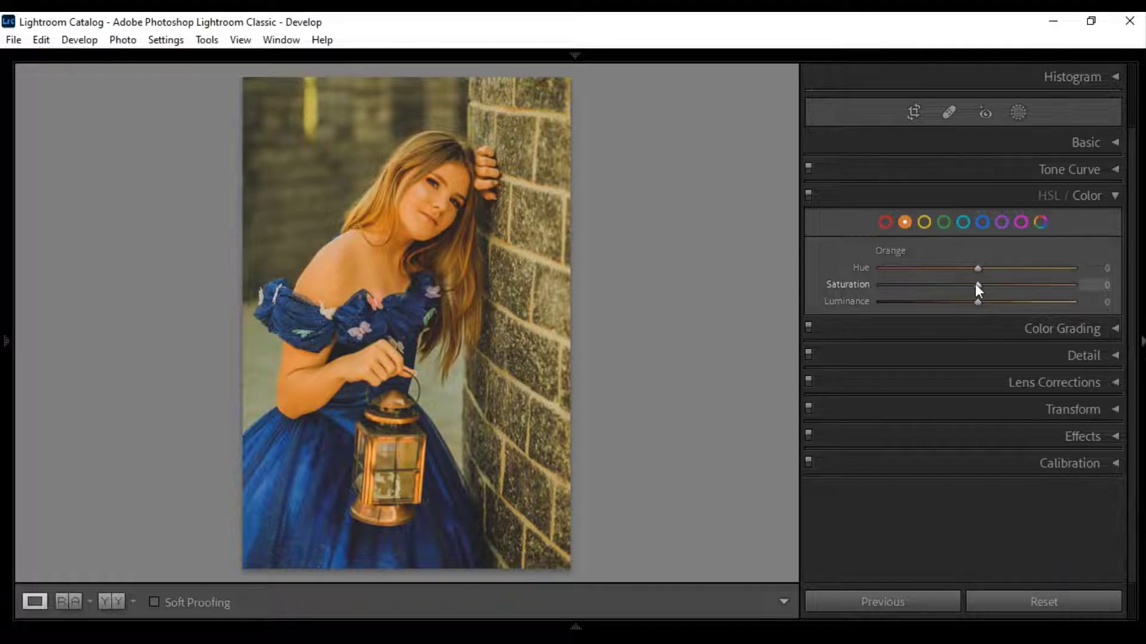
mouse_move(975, 285)
left_mouse_down()
mouse_move(960, 286)
mouse_move(998, 302)
left_mouse_up()
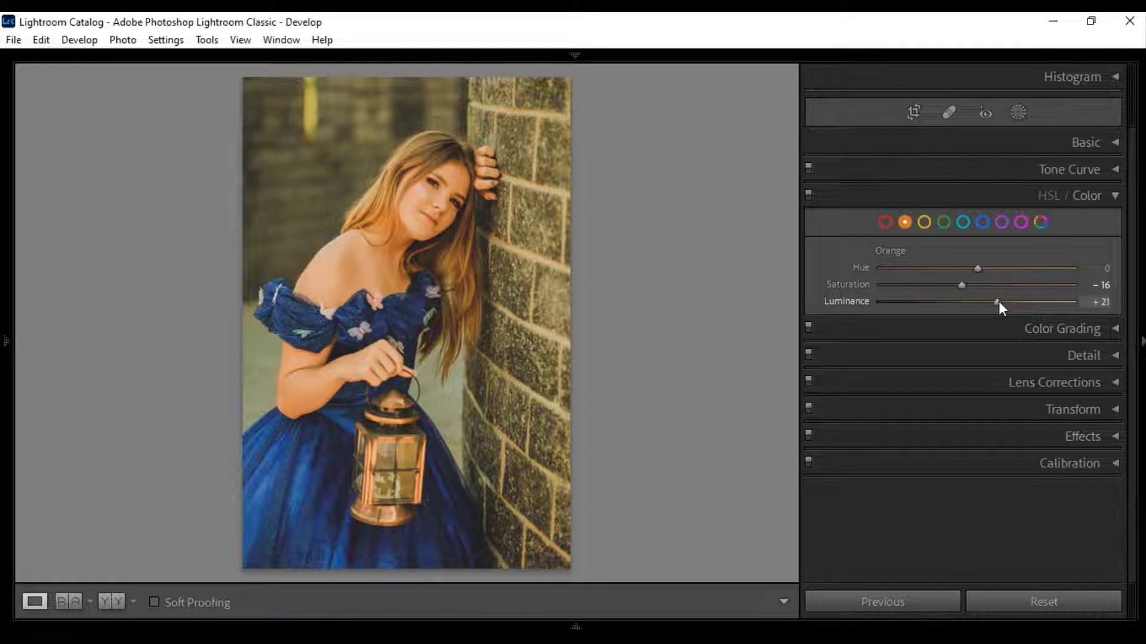
Set yellow hue/saturation/luminance to -39/-98/+42 and green to +100/-100/+55
left_click(925, 222)
left_click_drag(971, 267, 939, 267)
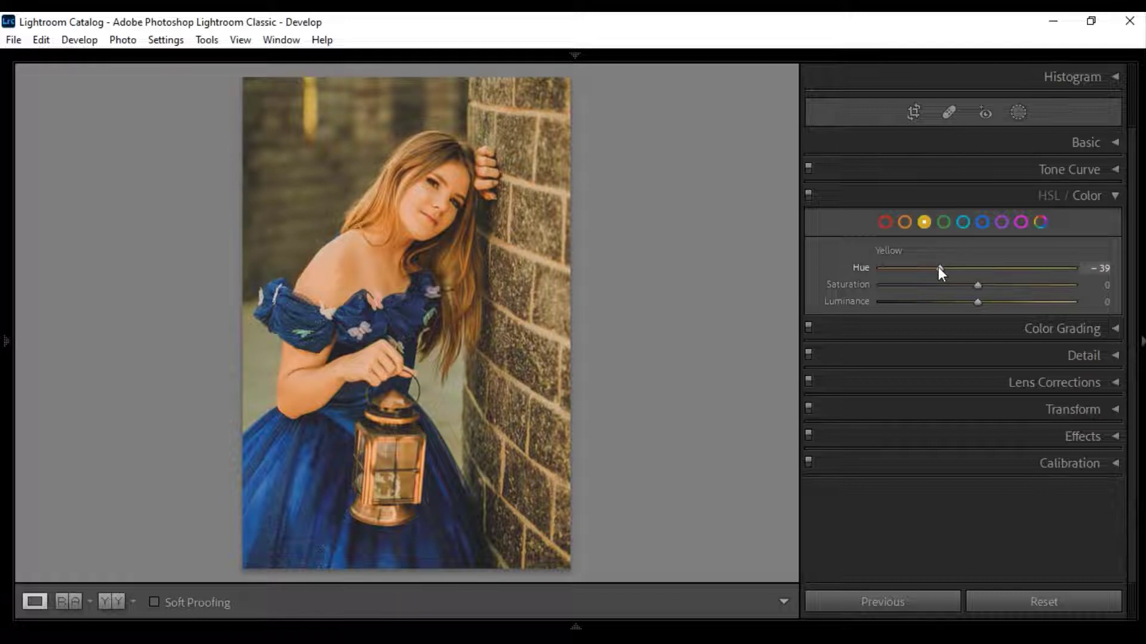
left_click_drag(976, 285, 884, 285)
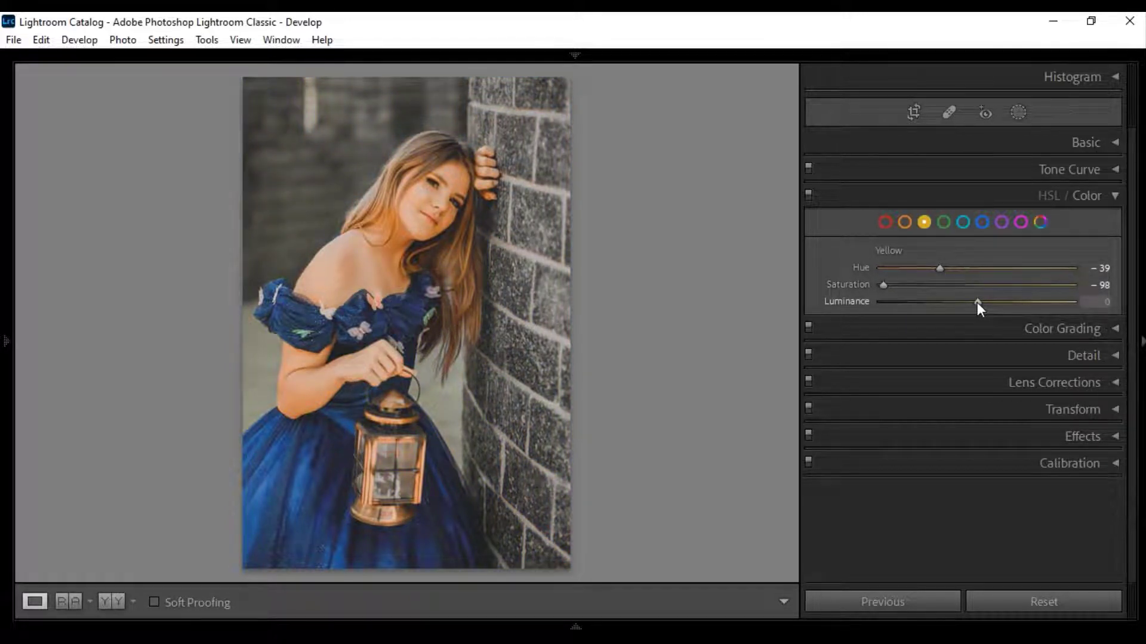
left_click_drag(971, 301, 1016, 302)
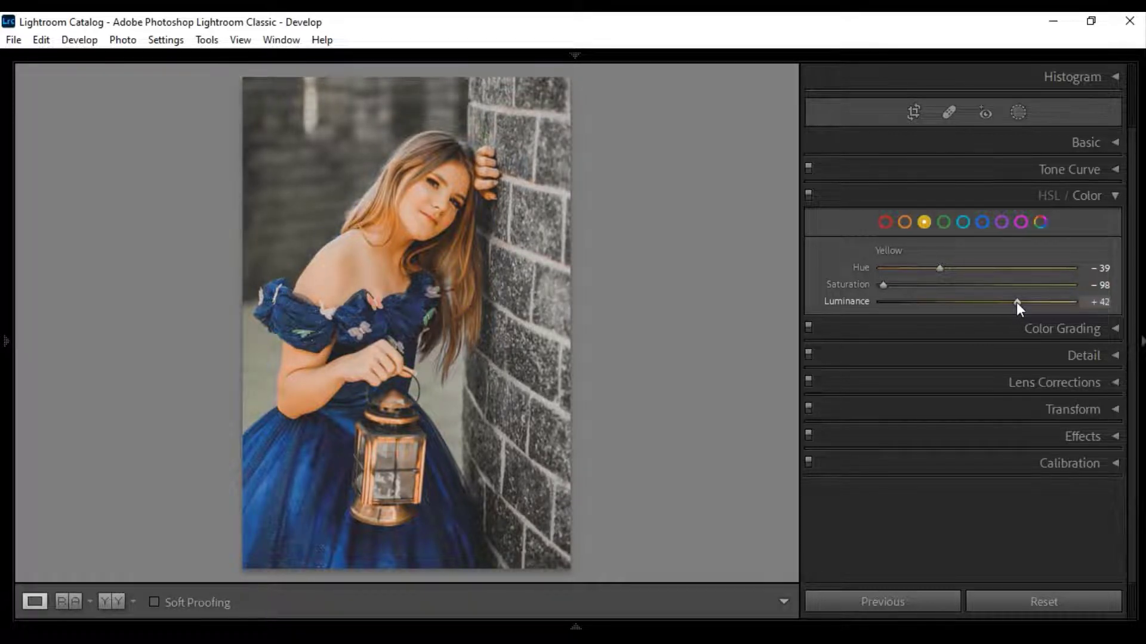
left_click(943, 222)
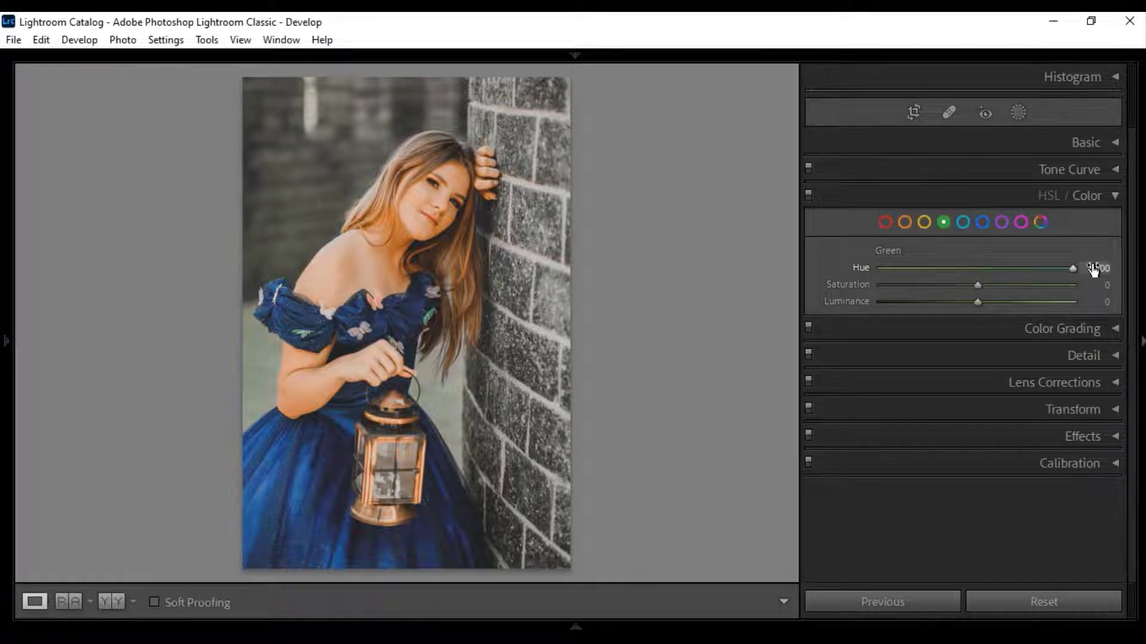
left_click_drag(977, 285, 776, 298)
left_click_drag(979, 302, 1031, 306)
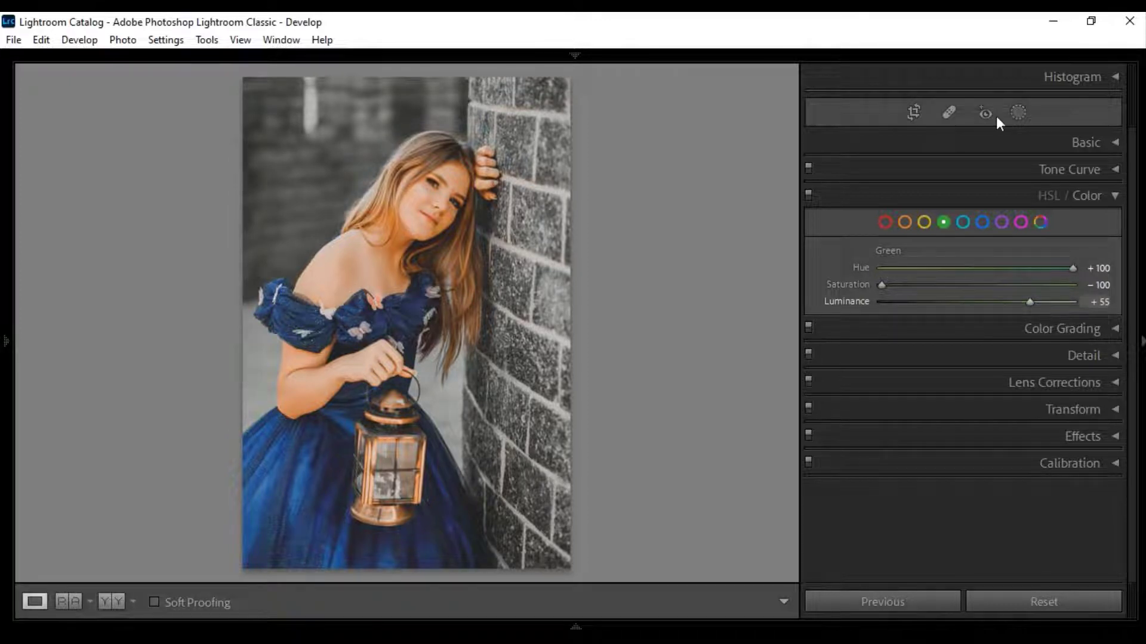
Set Aqua hue +100, saturation -44, and Blue hue -35, saturation -97, luminance +33
left_click(962, 224)
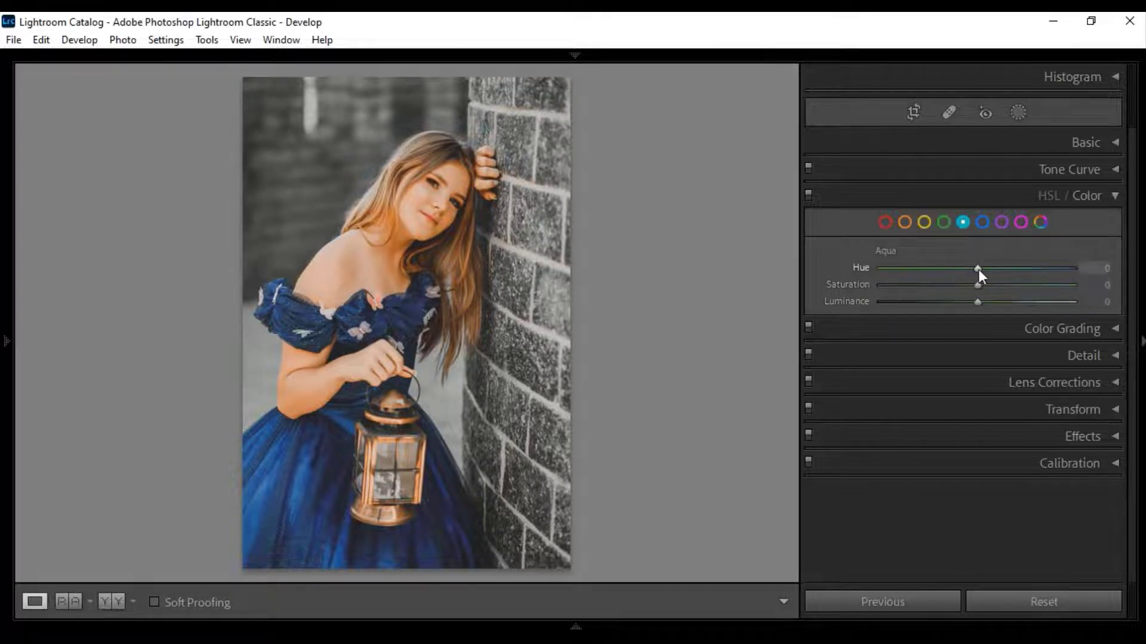
left_click_drag(978, 270, 1137, 273)
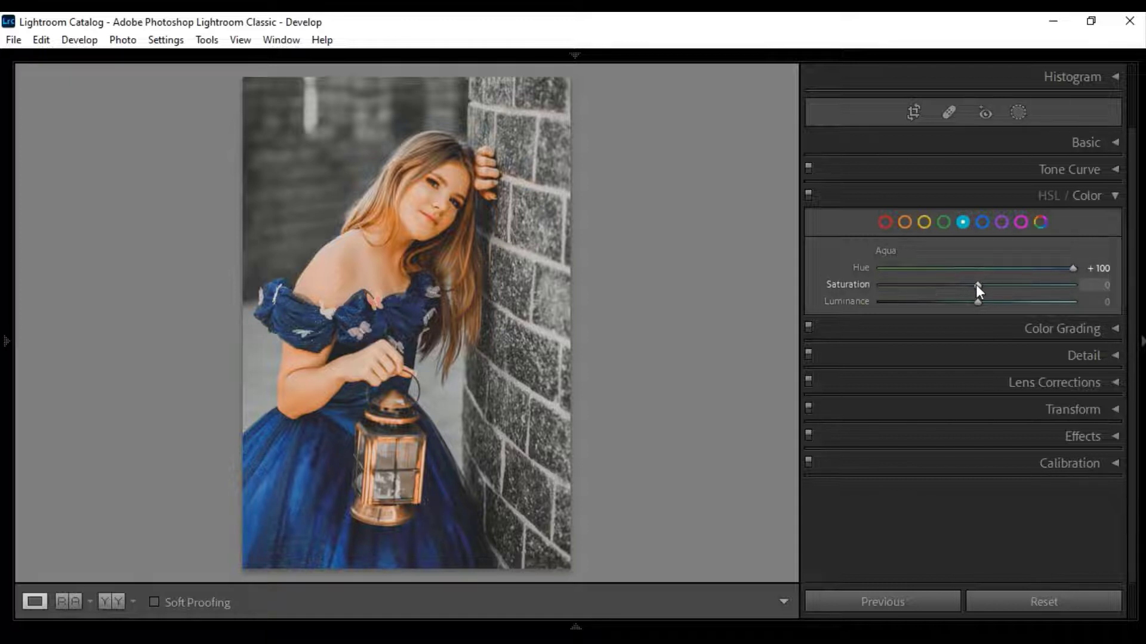
mouse_move(976, 285)
left_mouse_down()
mouse_move(932, 285)
mouse_move(1000, 303)
left_mouse_up()
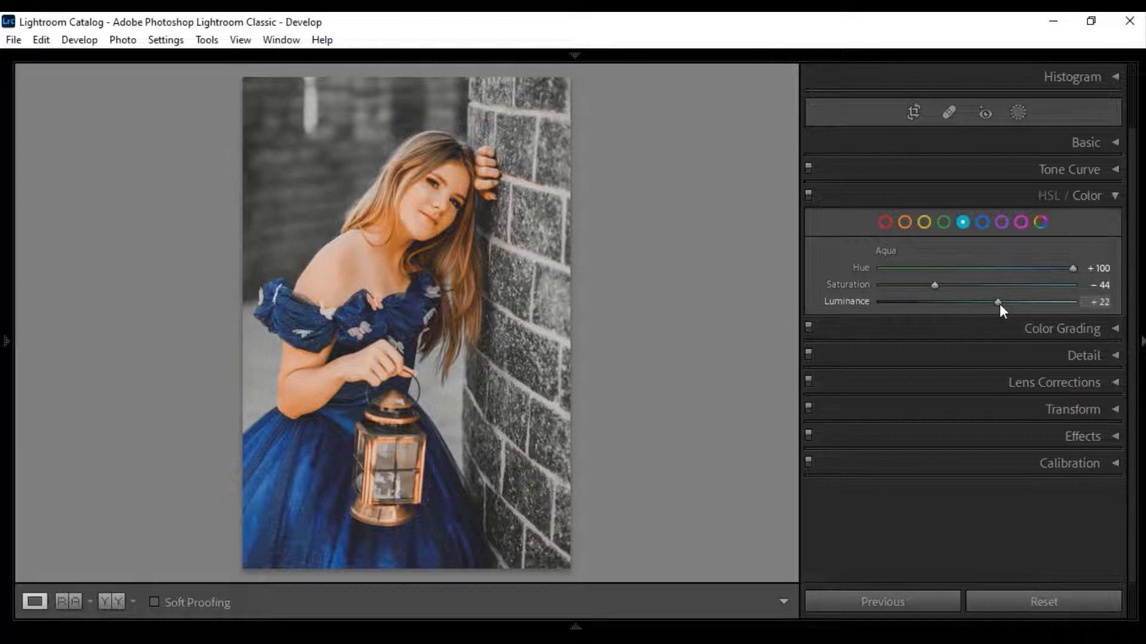
left_click(982, 223)
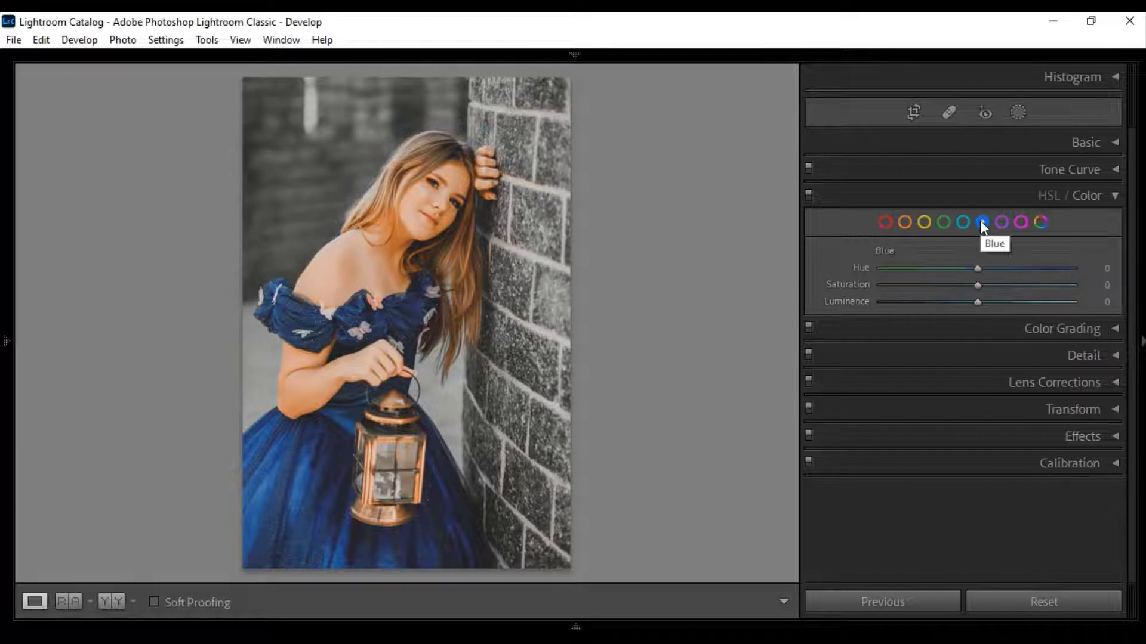
left_click_drag(975, 269, 942, 269)
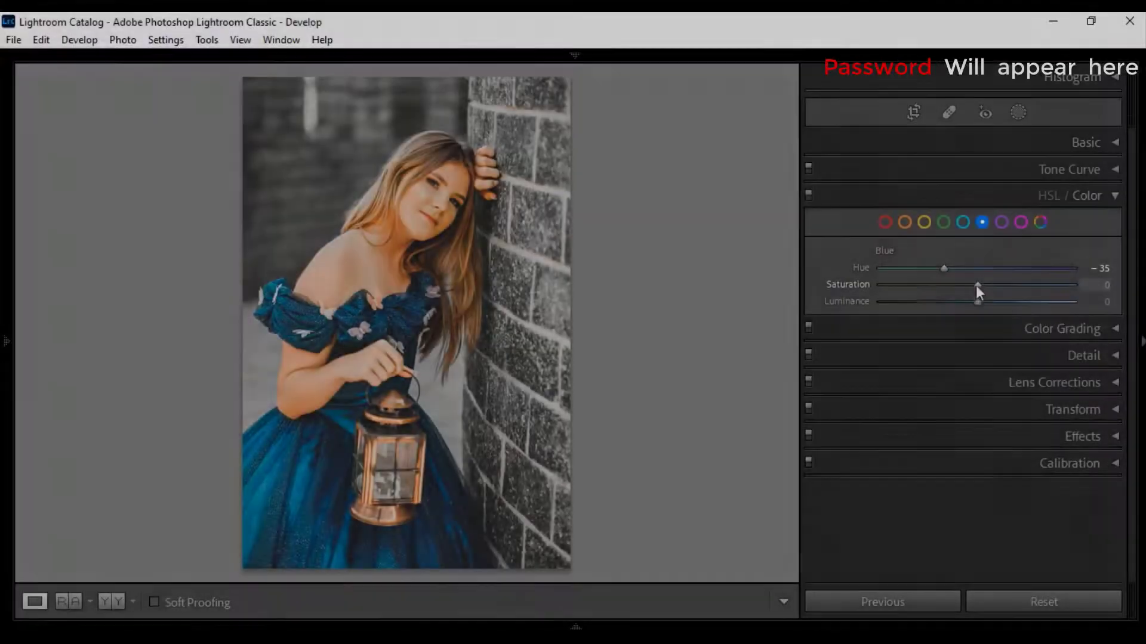
left_click_drag(977, 285, 884, 286)
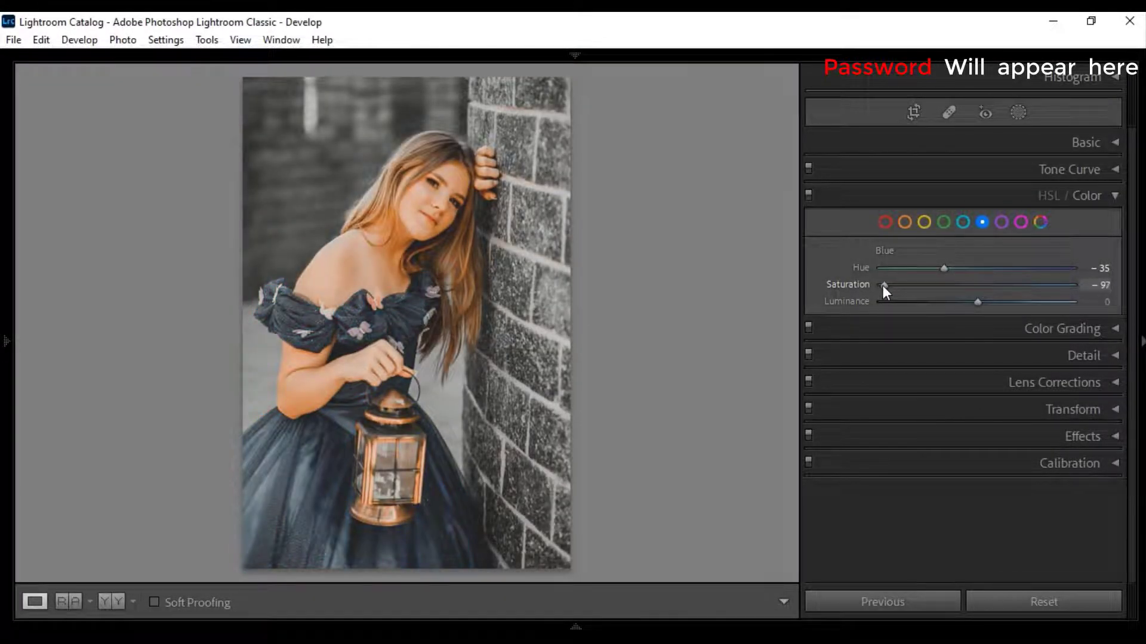
left_click_drag(976, 302, 1009, 302)
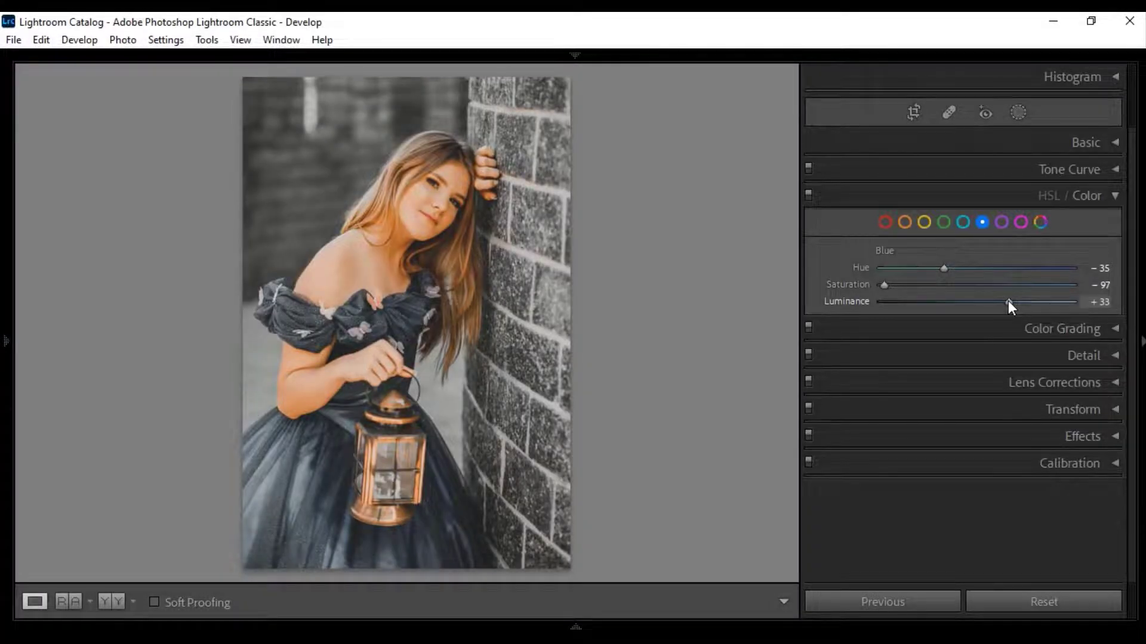
Lower Purple saturation to -15 and Magenta to -14, then compare HSL off and on
left_click(1001, 223)
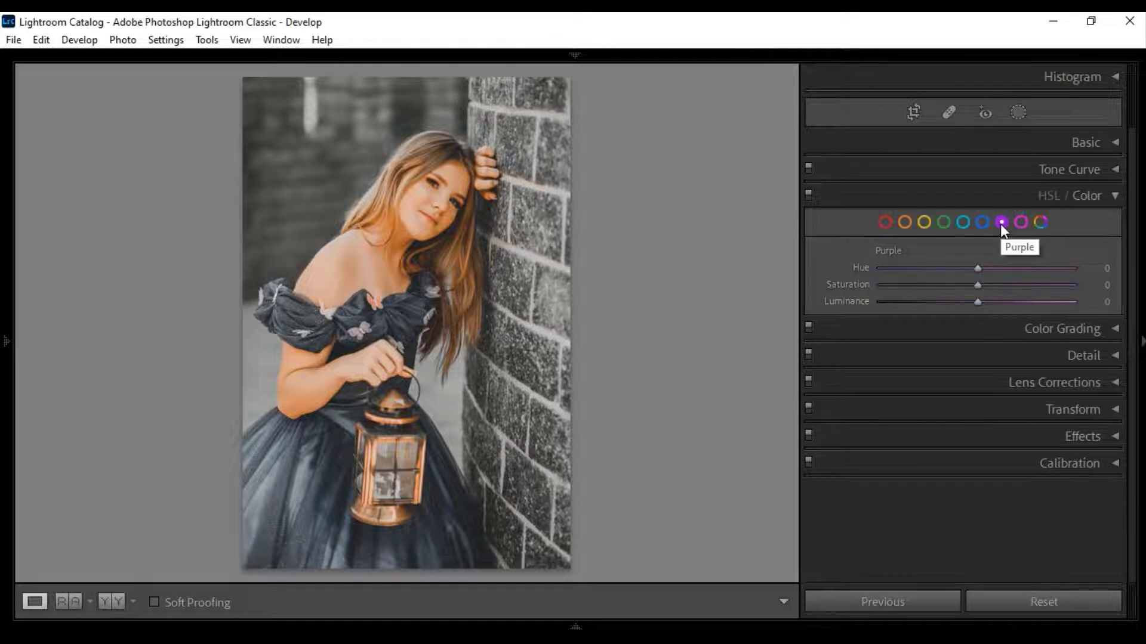
mouse_move(978, 286)
left_mouse_down()
mouse_move(916, 286)
mouse_move(958, 287)
left_mouse_up()
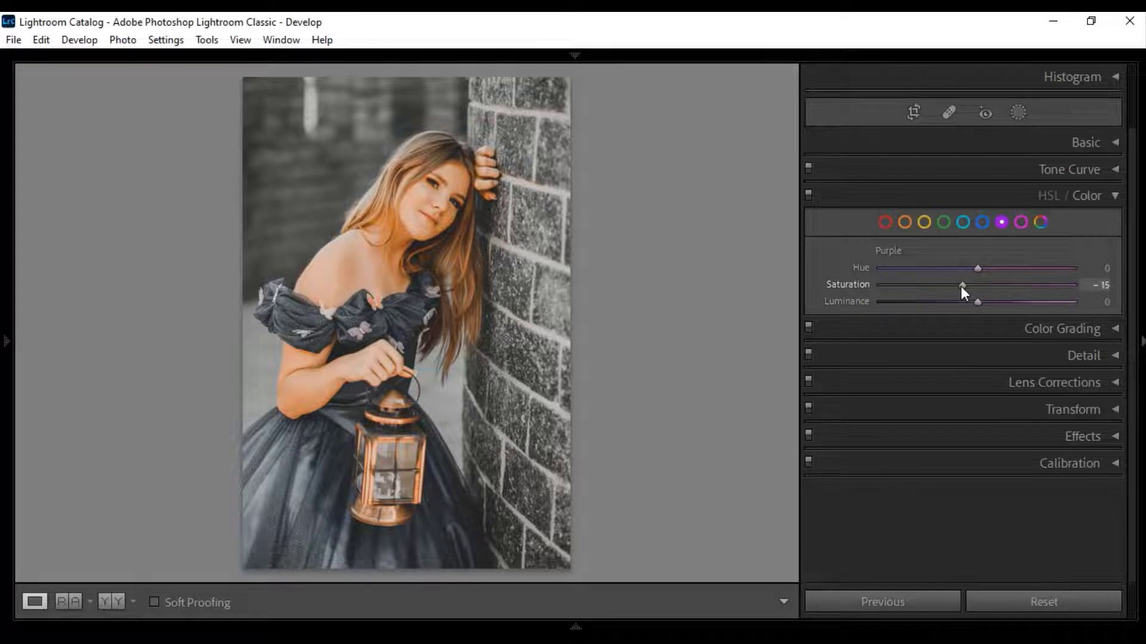
left_click(1020, 223)
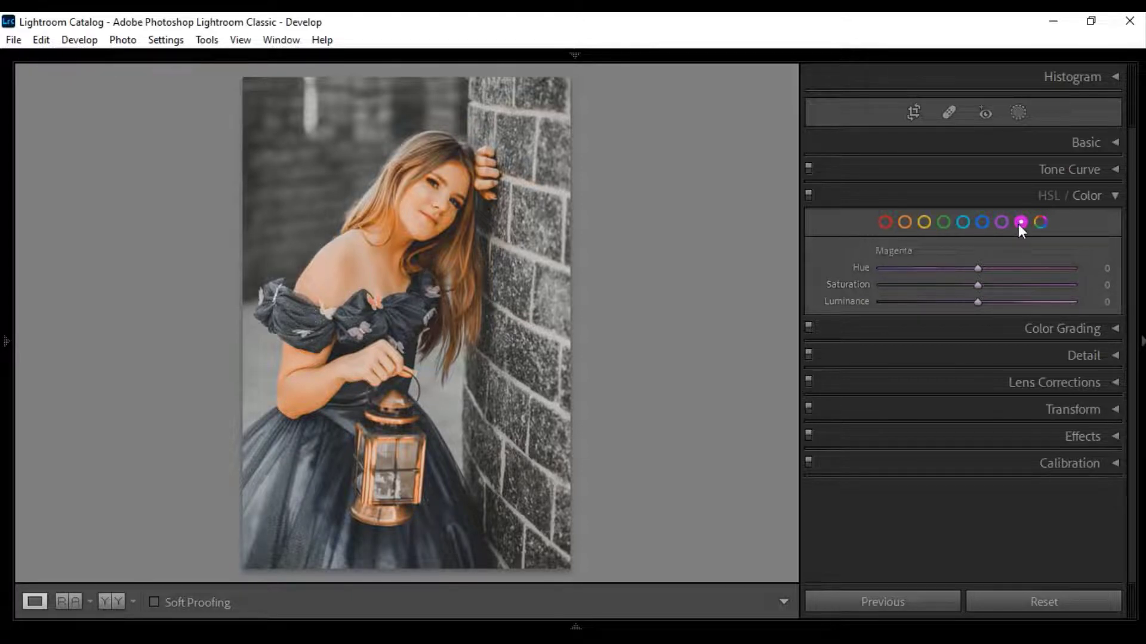
left_click_drag(976, 285, 968, 285)
left_click(808, 195)
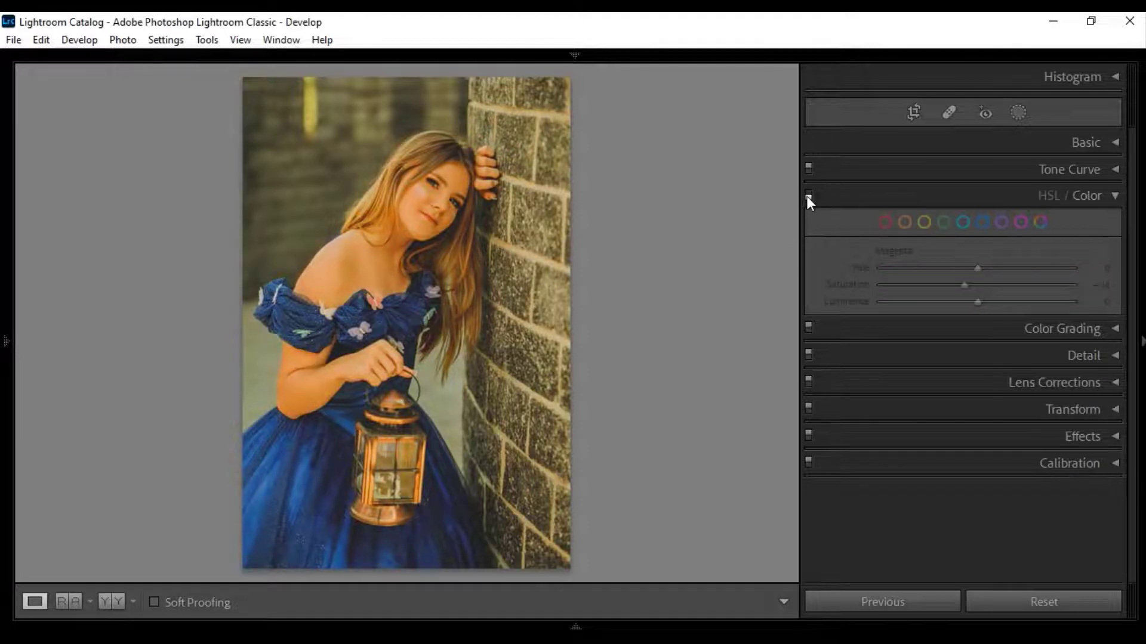
left_click(808, 195)
Tint the shadows blue in Color Grading at hue 239 with saturation 28
left_click(1114, 197)
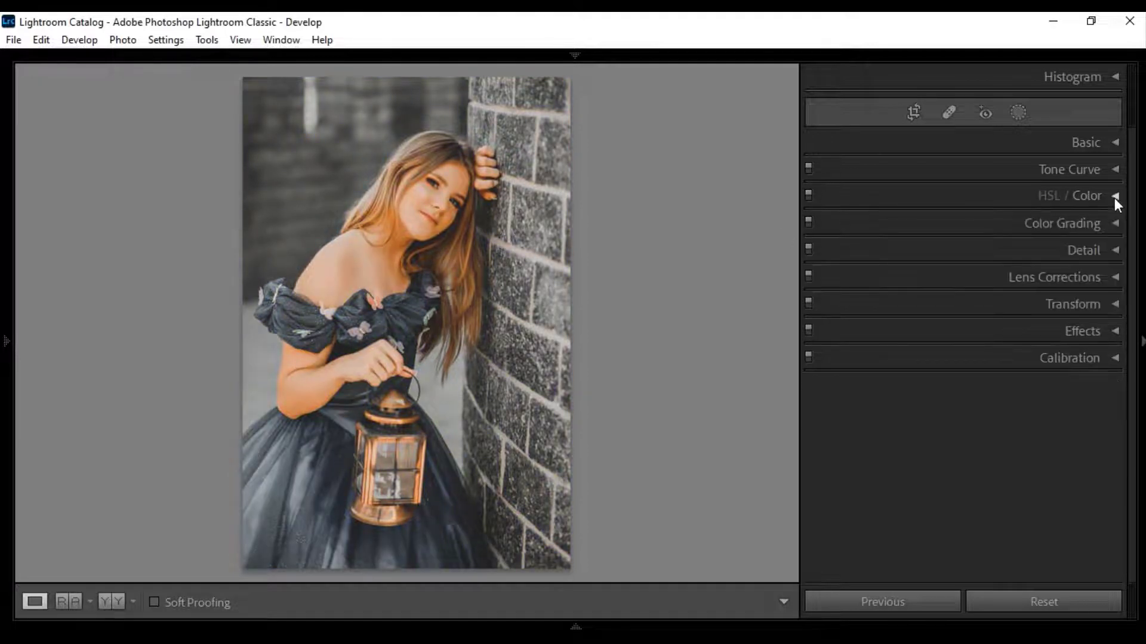
left_click(1117, 225)
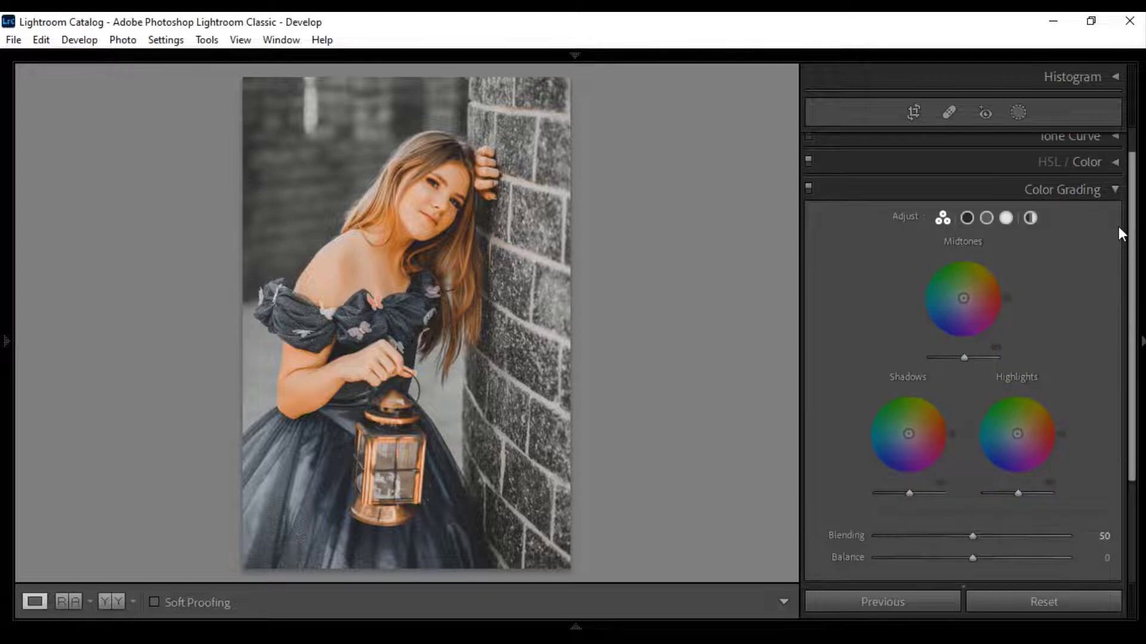
left_click(968, 218)
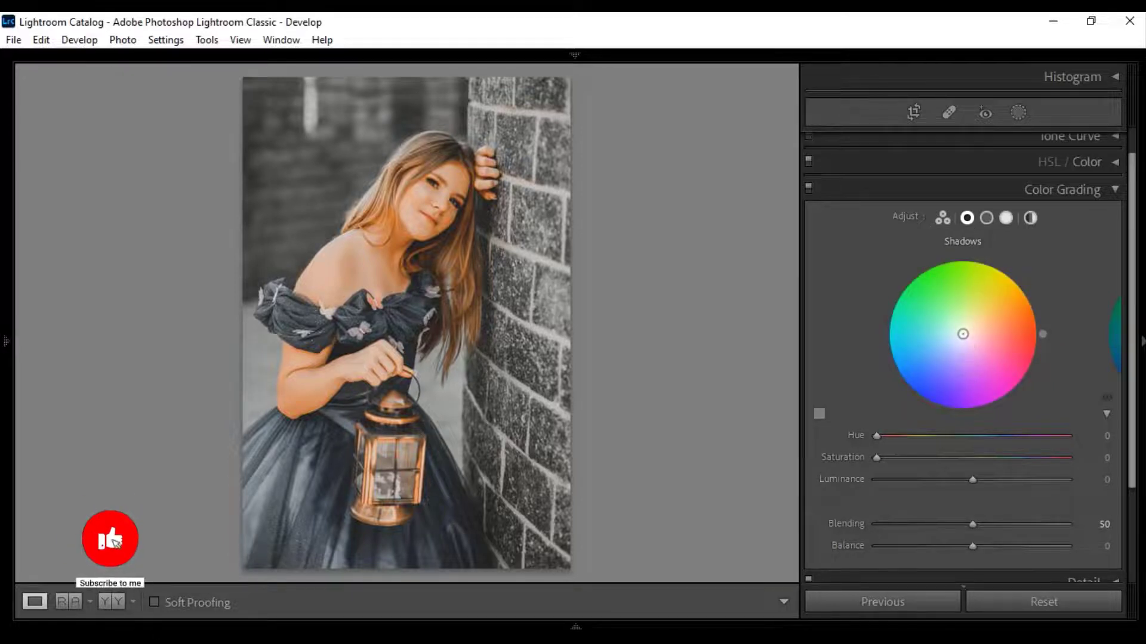
left_click_drag(965, 342, 951, 354)
left_click(1104, 458)
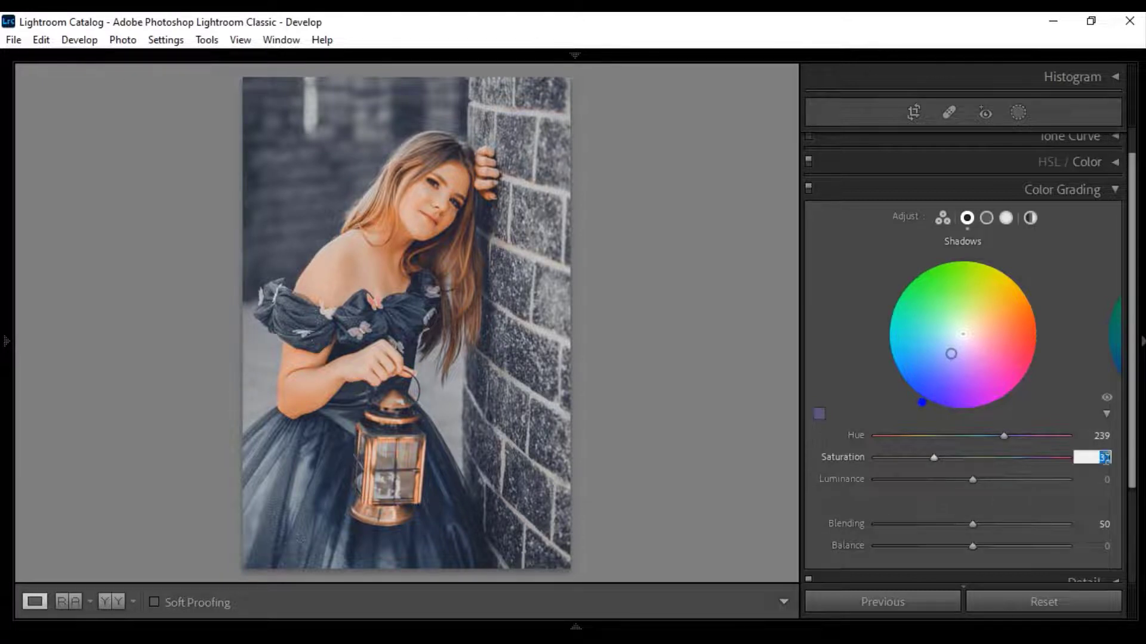
type("28")
key("Return")
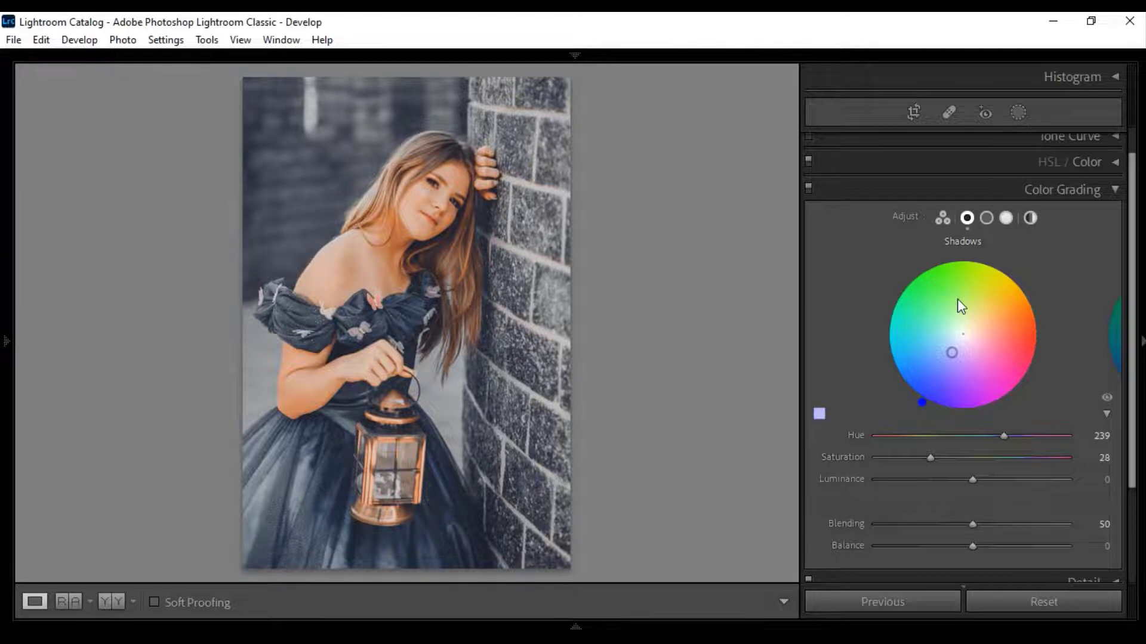
left_click(987, 218)
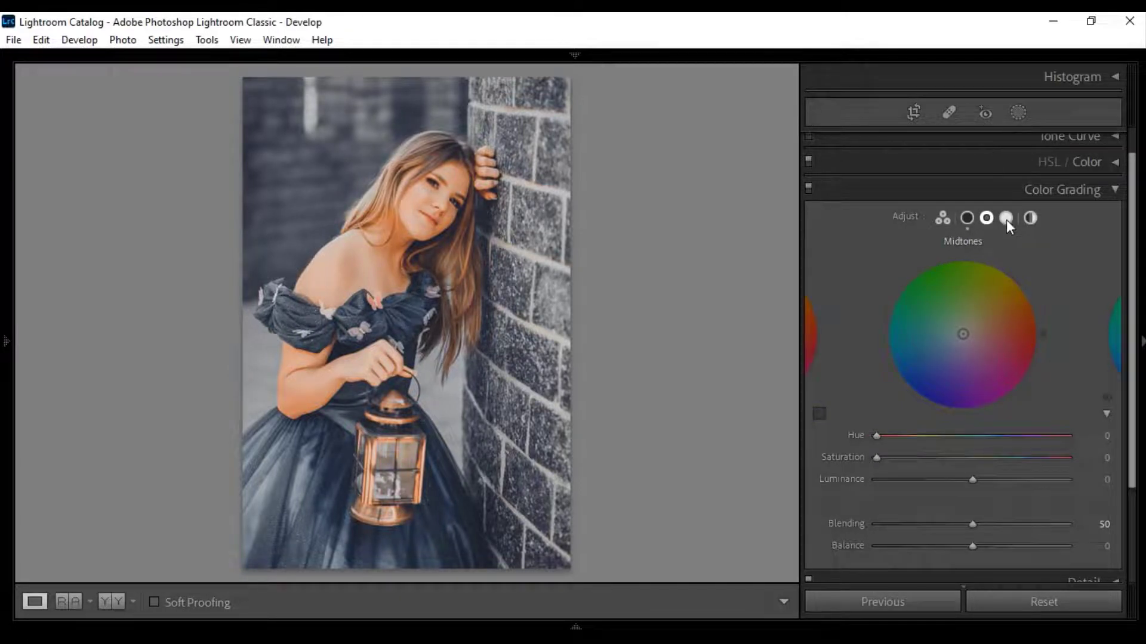
Tint the highlights cyan at hue 188, easing the saturation down to a faint level
left_click(1007, 219)
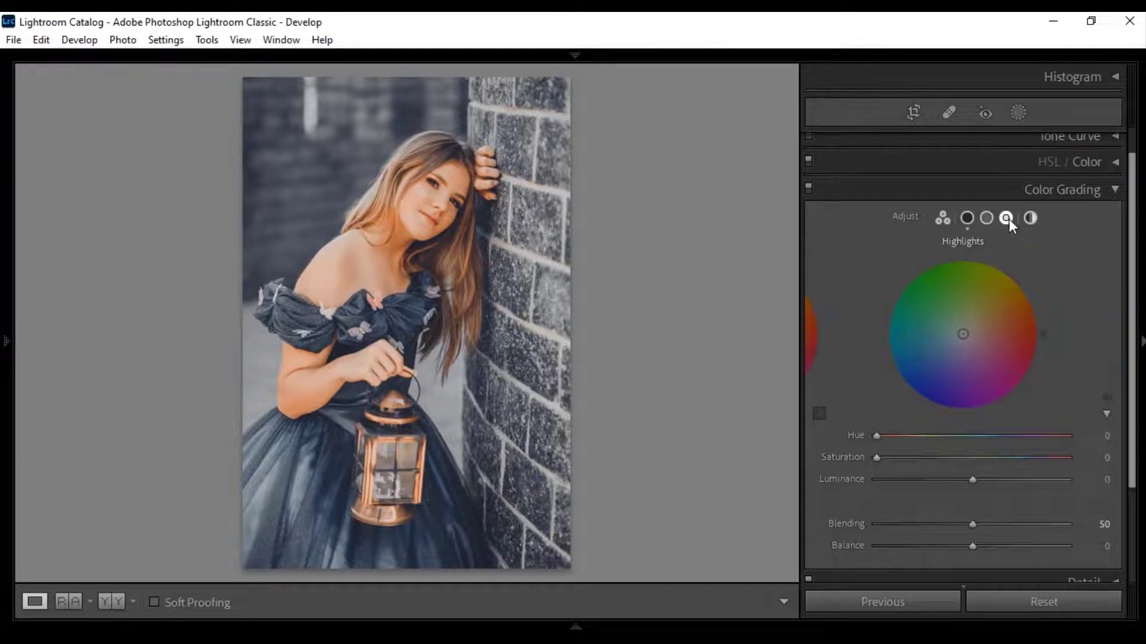
left_click(945, 333)
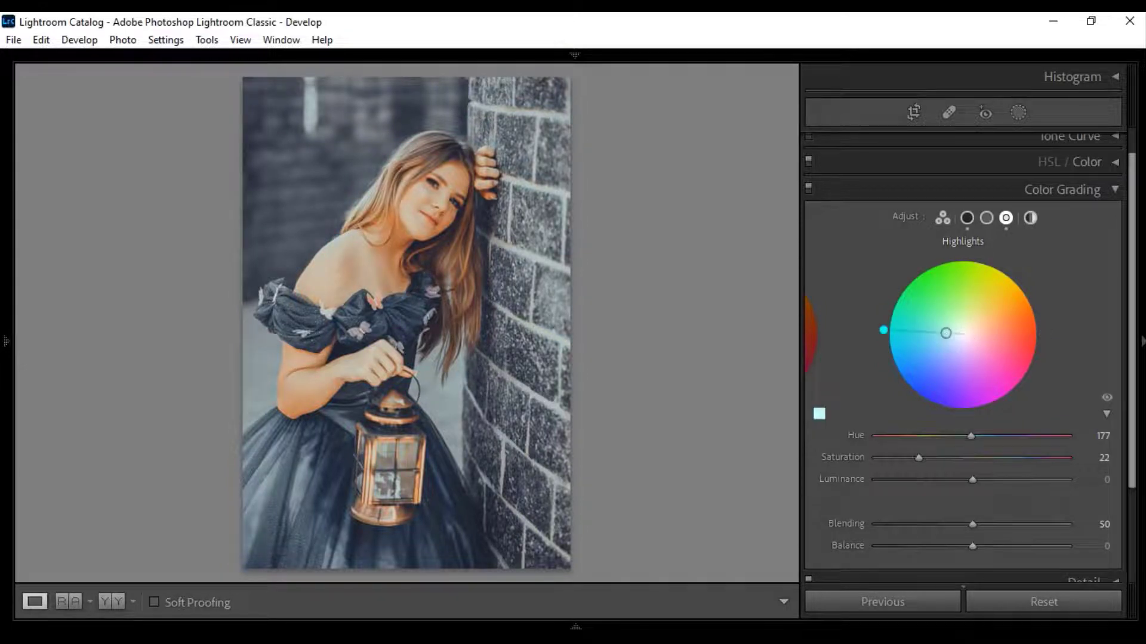
left_click_drag(947, 333, 945, 337)
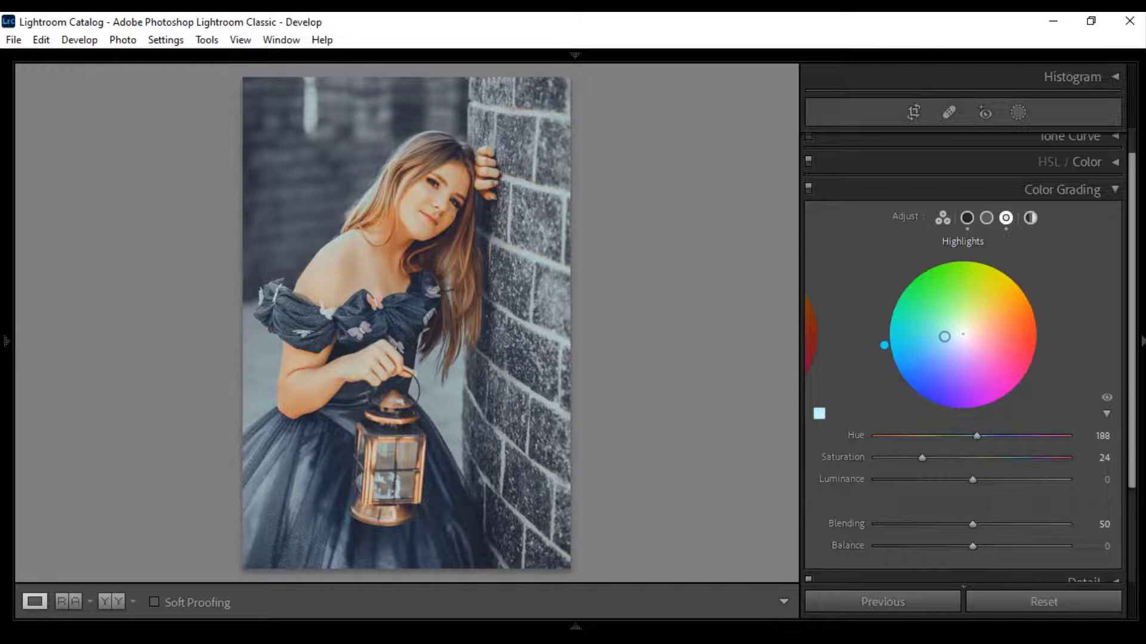
left_click(946, 340)
left_click_drag(945, 345, 935, 337)
left_click_drag(942, 337, 950, 336)
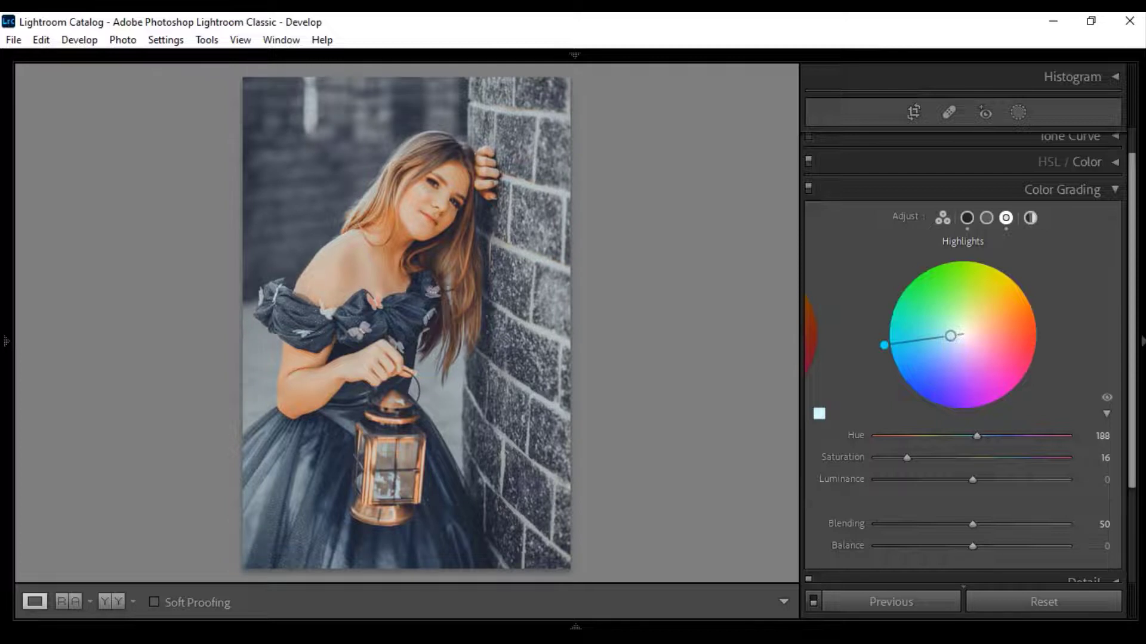
left_click_drag(951, 337, 952, 336)
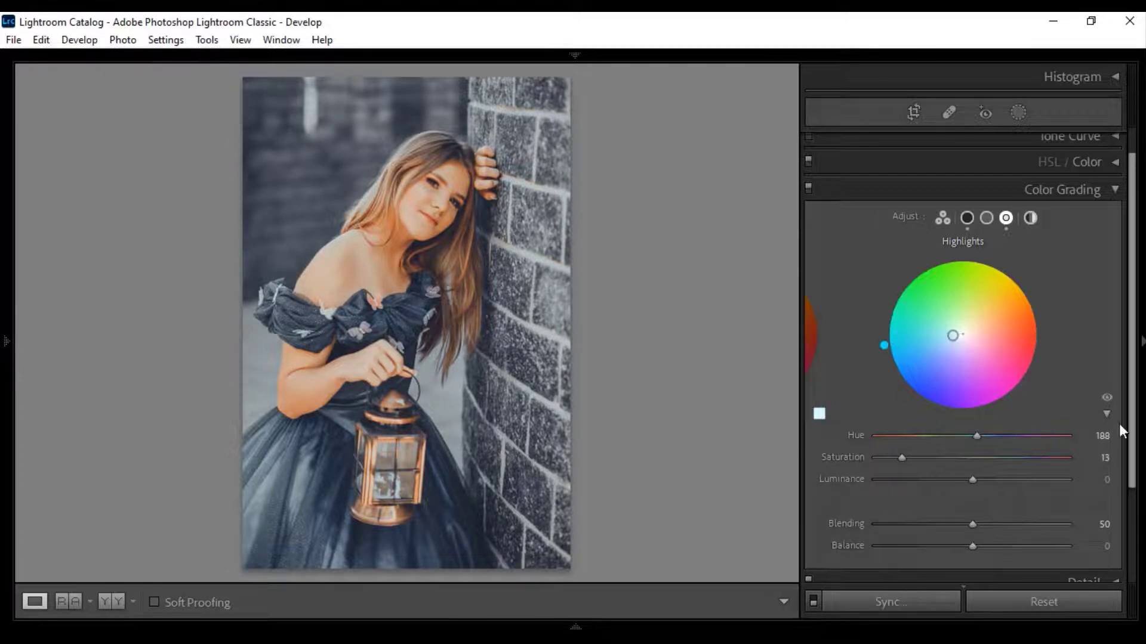
left_click_drag(1104, 461, 1106, 461)
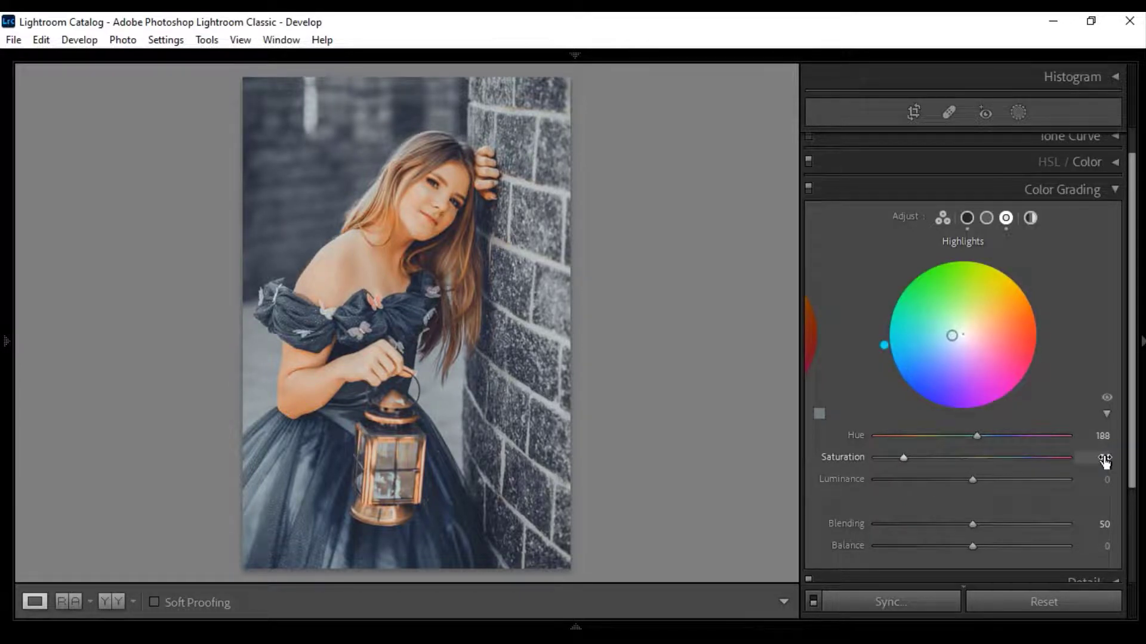
left_click(1034, 218)
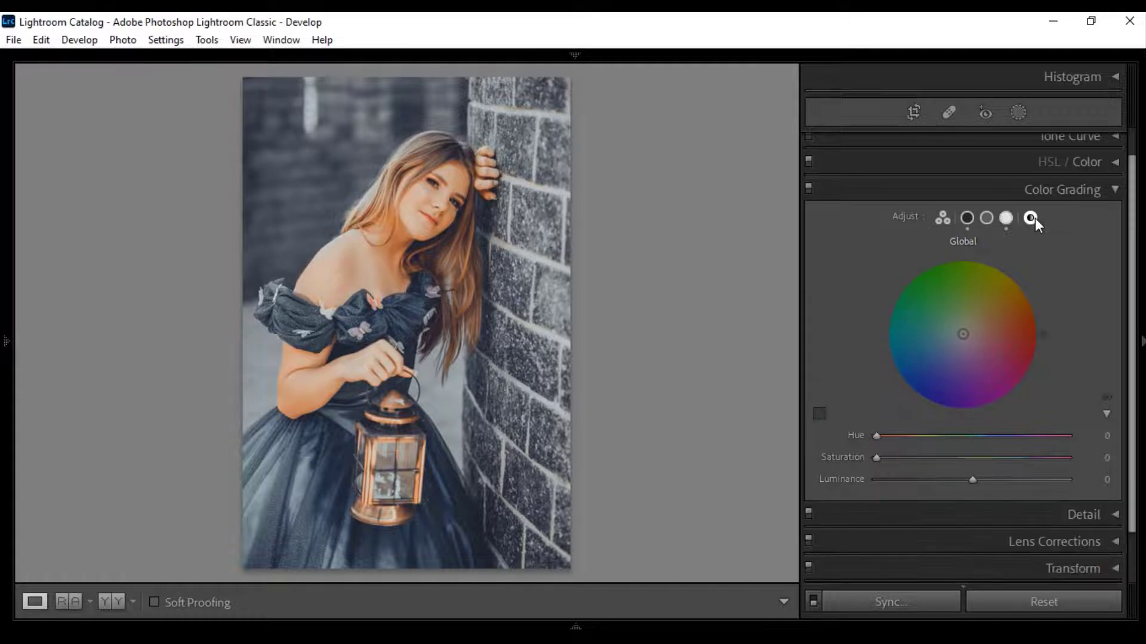
In the three-wheel Color Grading view, set Blending to 100 and Balance to +51
left_click(942, 219)
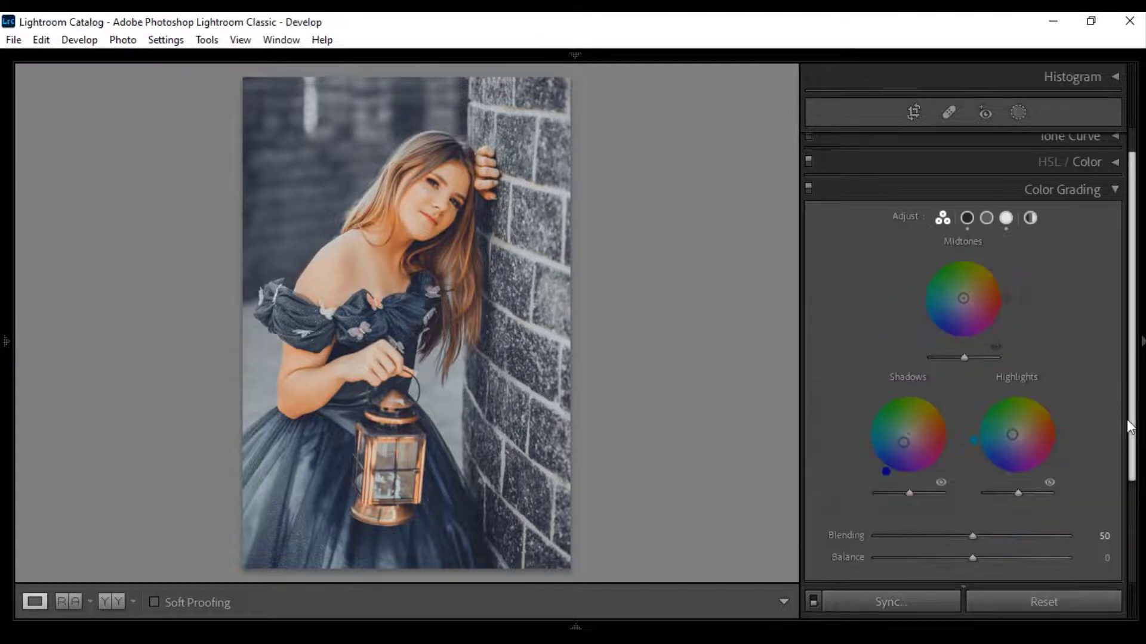
left_click_drag(1134, 426, 1133, 475)
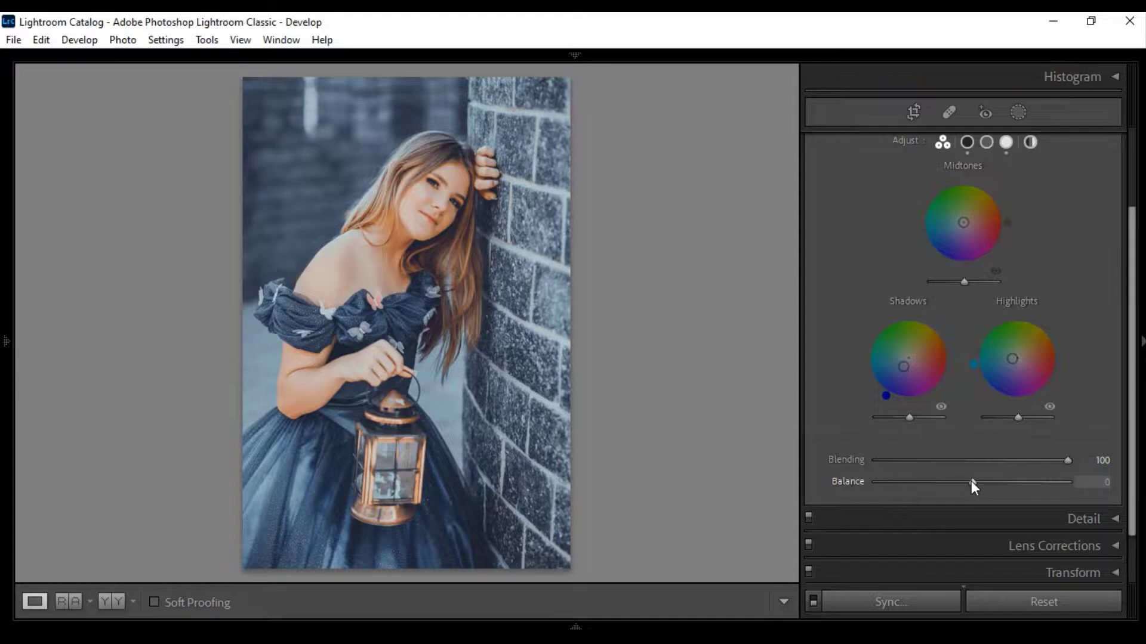
left_click_drag(973, 481, 1021, 482)
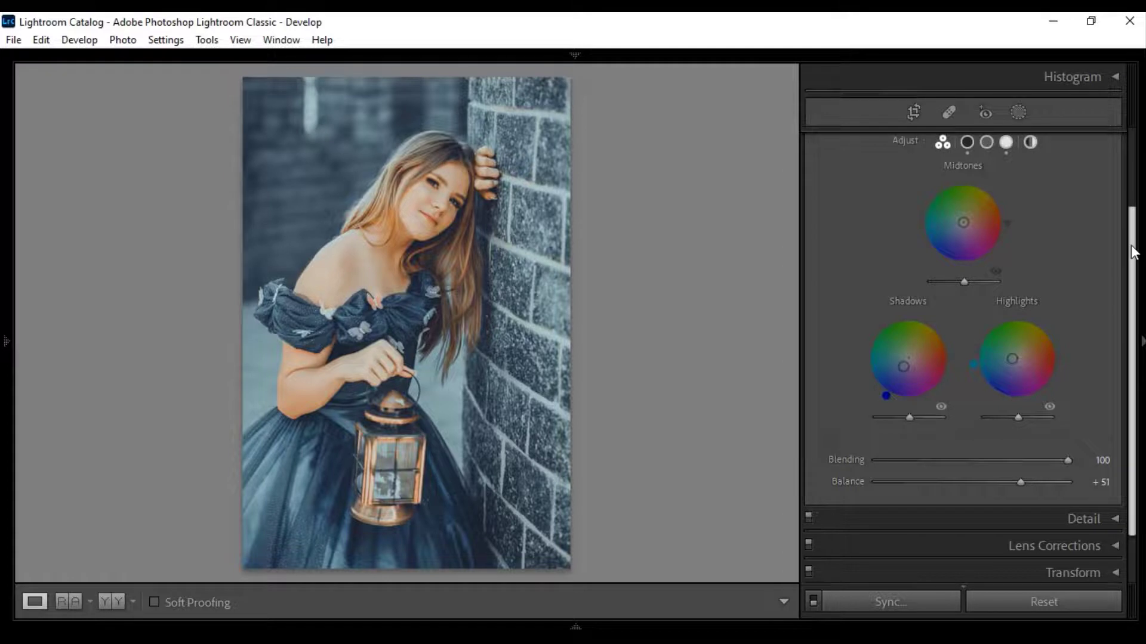
scroll(1133, 248, "up", 2)
Set noise reduction Luminance 25, Detail 95, Color 25 and Smoothness 26 in the Detail panel
left_click(1114, 222)
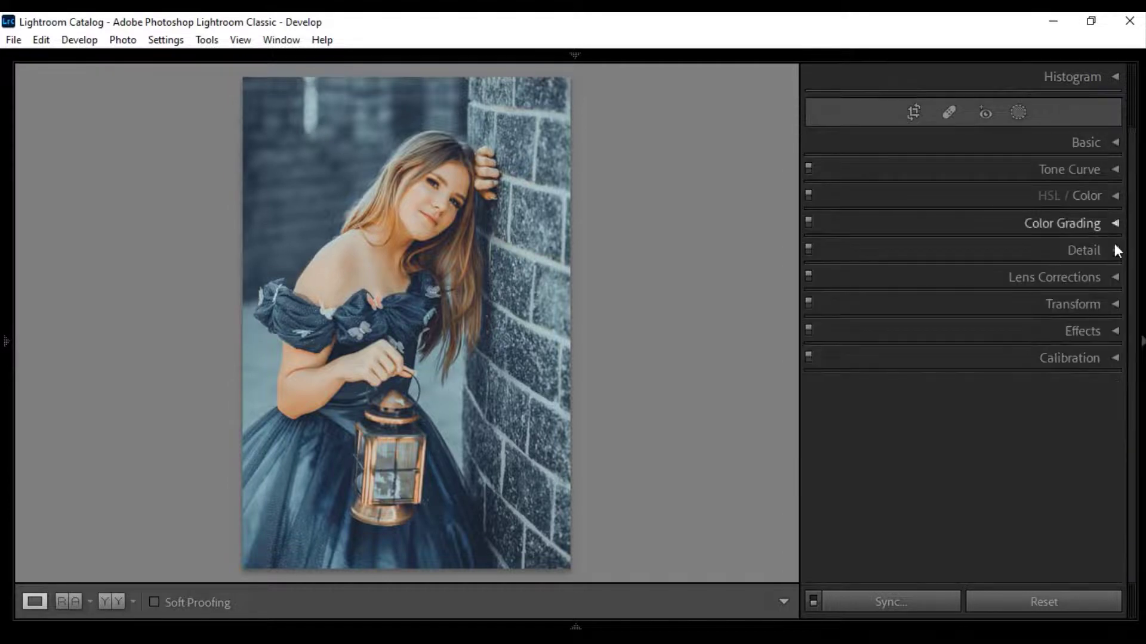
left_click(1115, 249)
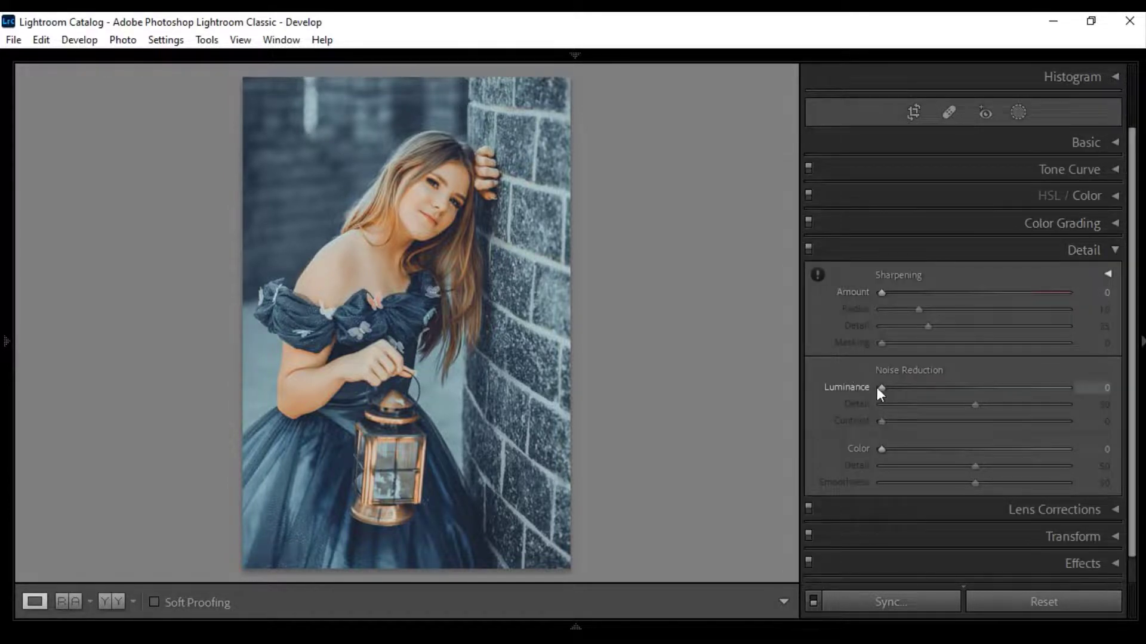
left_click_drag(882, 388, 929, 391)
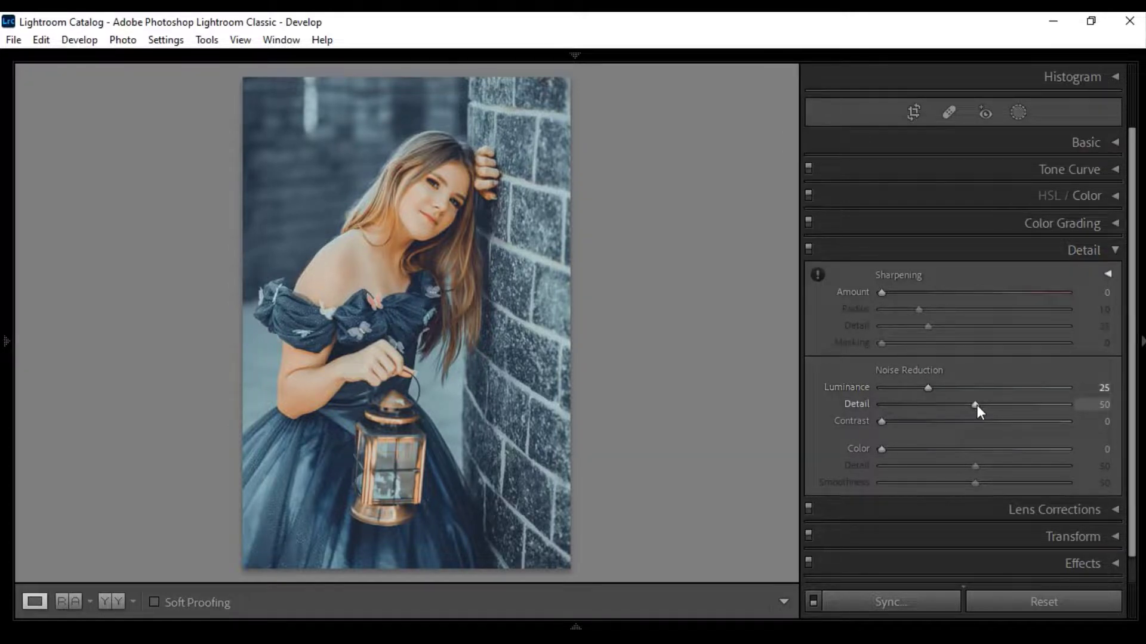
left_click_drag(976, 406, 1060, 407)
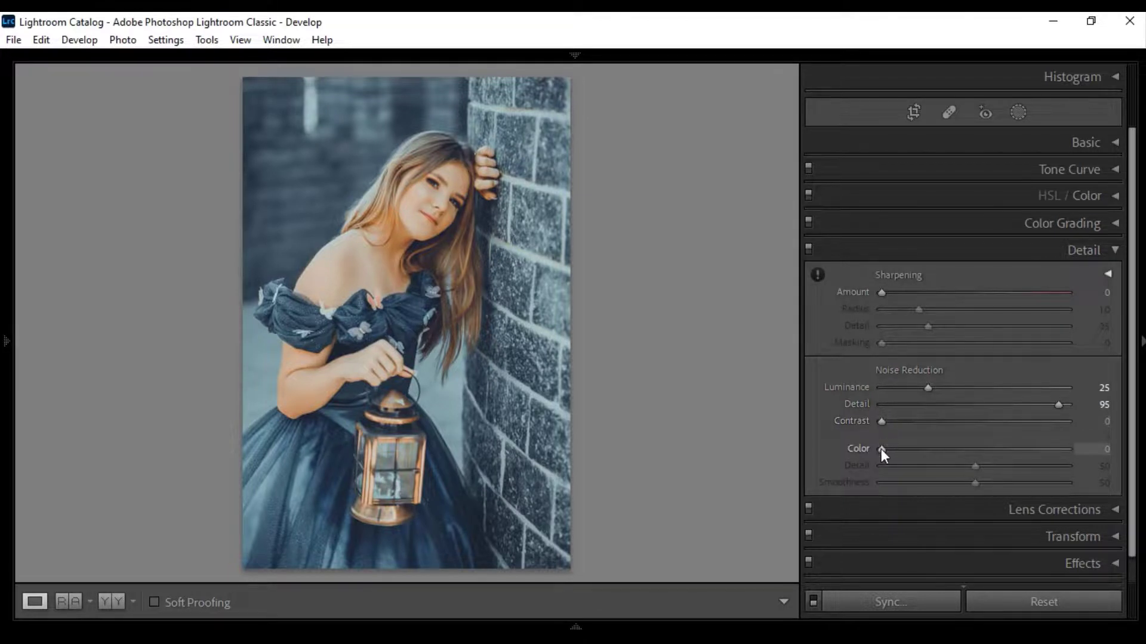
left_click(929, 450)
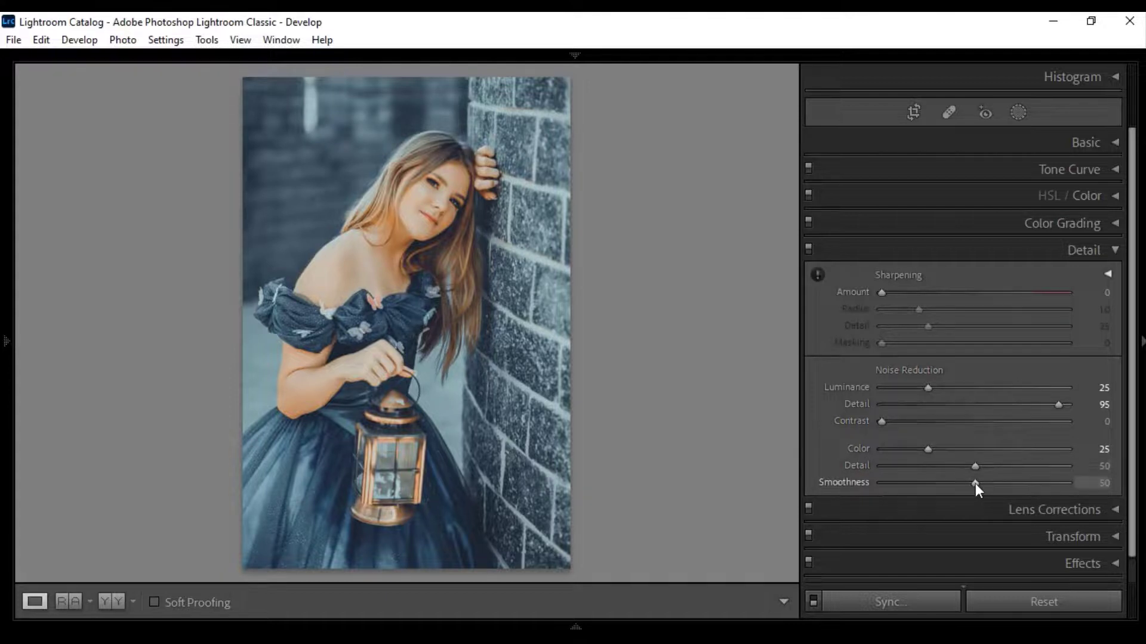
left_click(910, 485)
left_click_drag(934, 491, 930, 490)
Set Calibration red hue +29, green hue +53 and saturation -19, blue hue -50 and saturation +13
left_click(1117, 249)
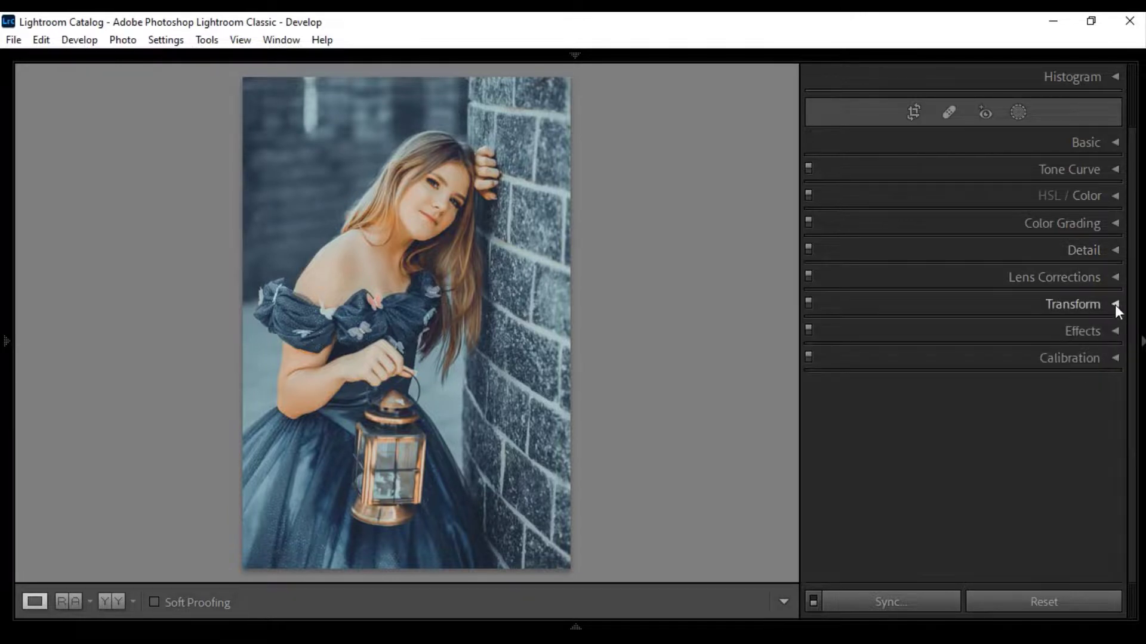
left_click(1115, 356)
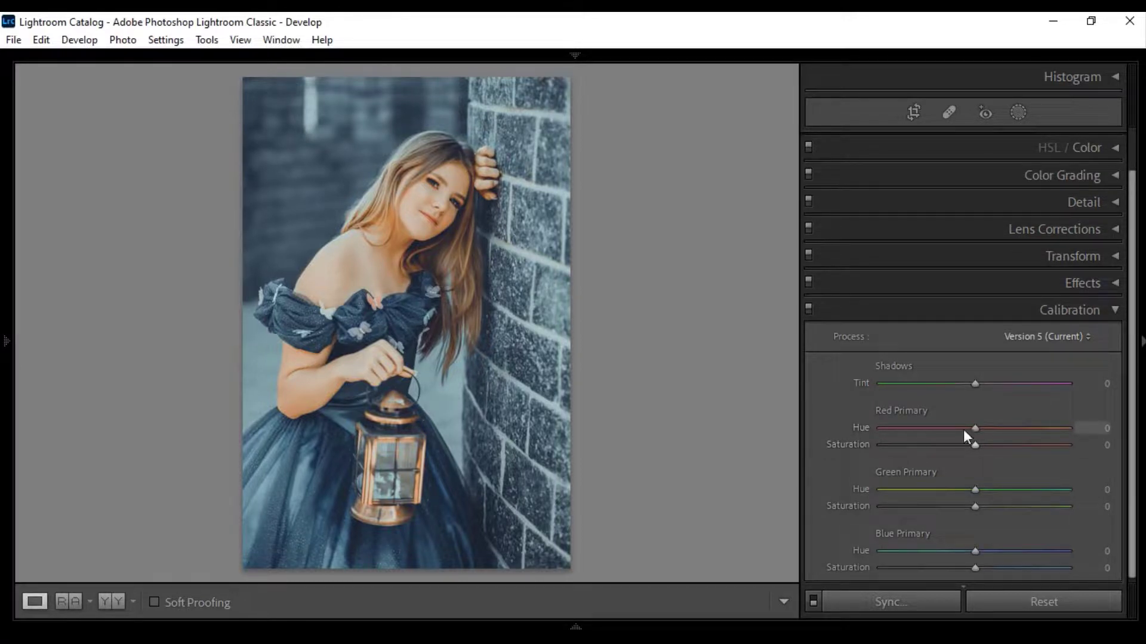
left_click_drag(997, 427, 1002, 428)
mouse_move(1038, 489)
left_mouse_down()
mouse_move(1052, 489)
mouse_move(1025, 492)
left_mouse_up()
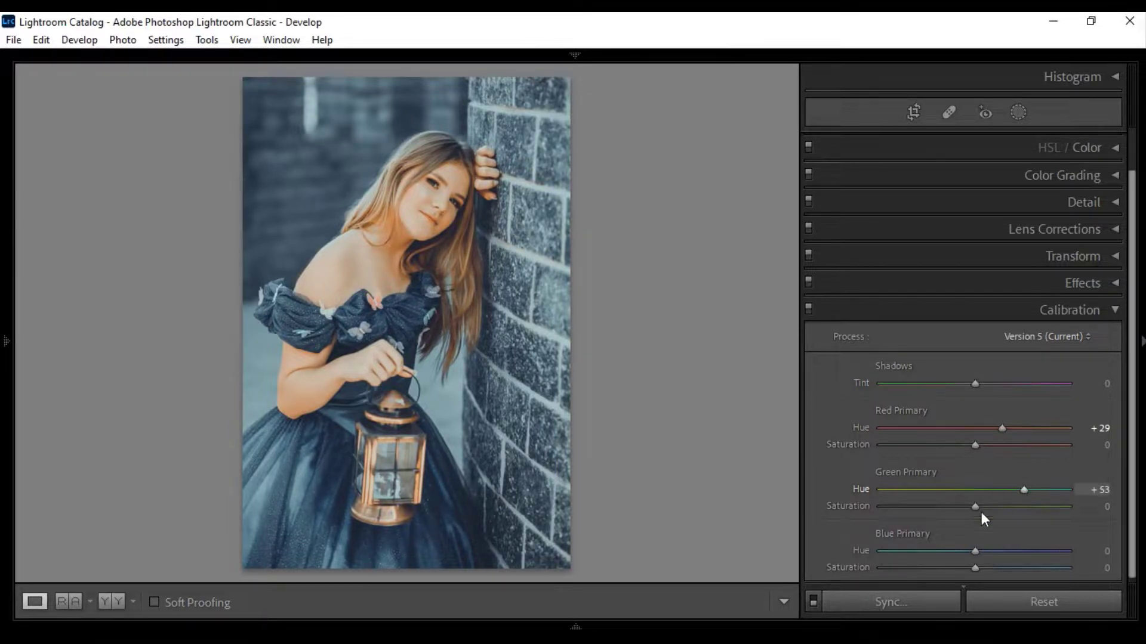
left_click_drag(944, 507, 956, 507)
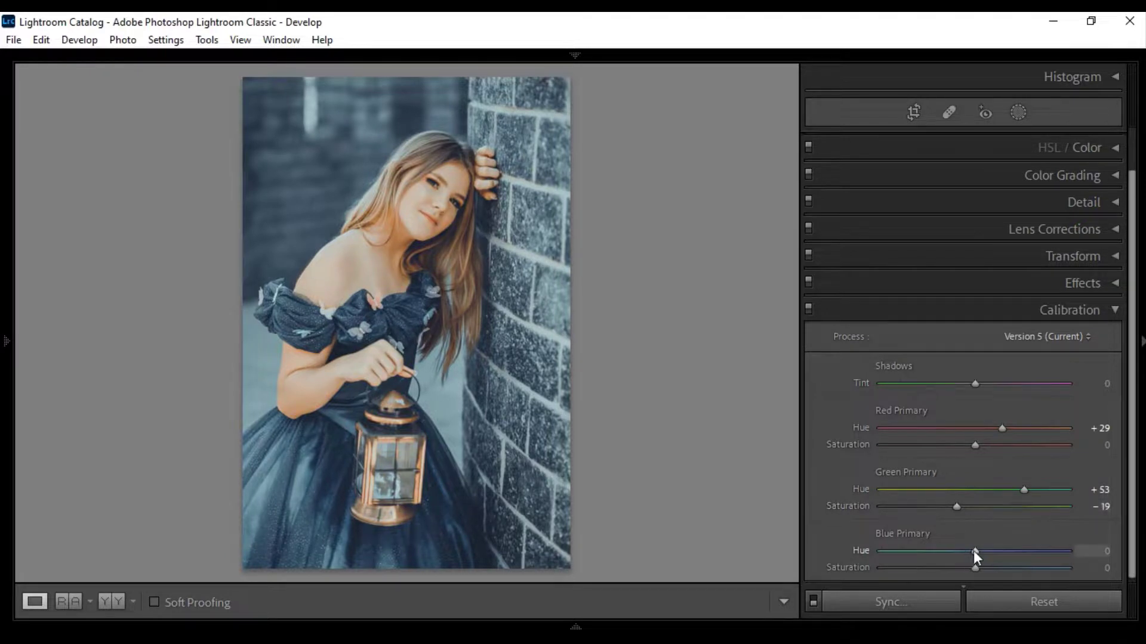
mouse_move(955, 551)
left_mouse_down()
mouse_move(923, 551)
mouse_move(987, 569)
left_mouse_up()
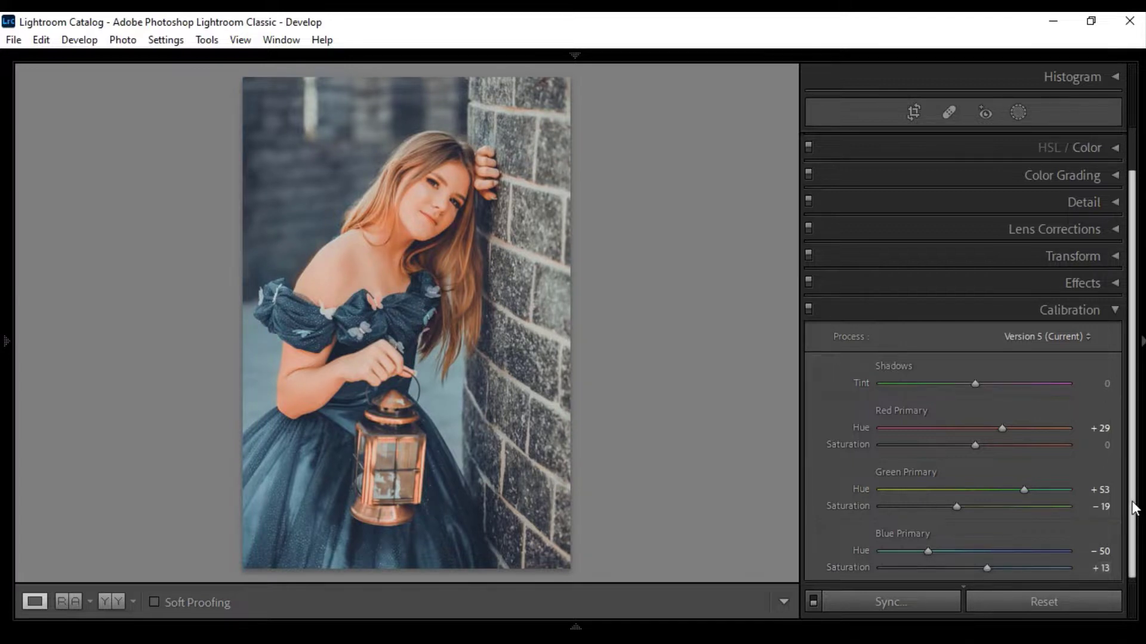
left_click_drag(1134, 509, 1133, 531)
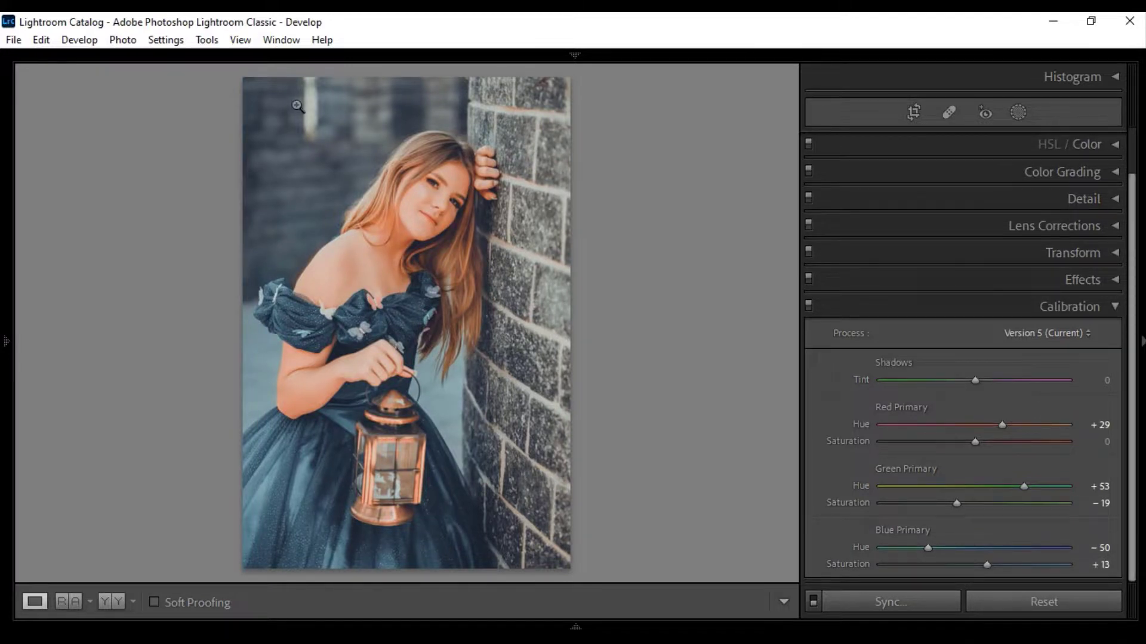
Compare the original and graded portrait side by side with the right panels hidden
left_click(108, 601)
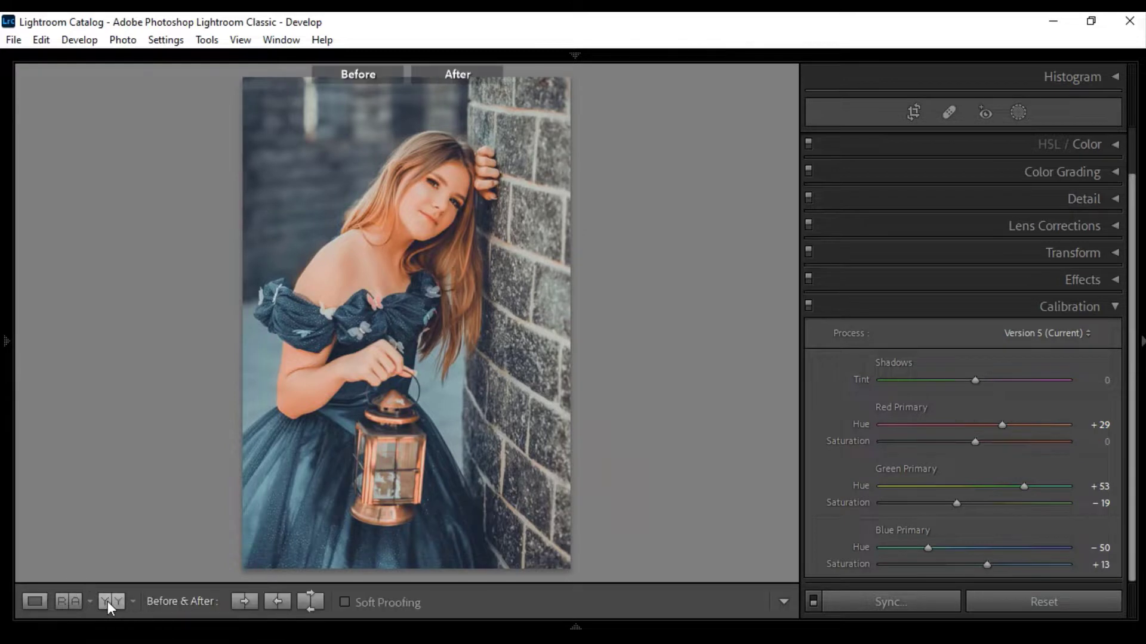
left_click(109, 604)
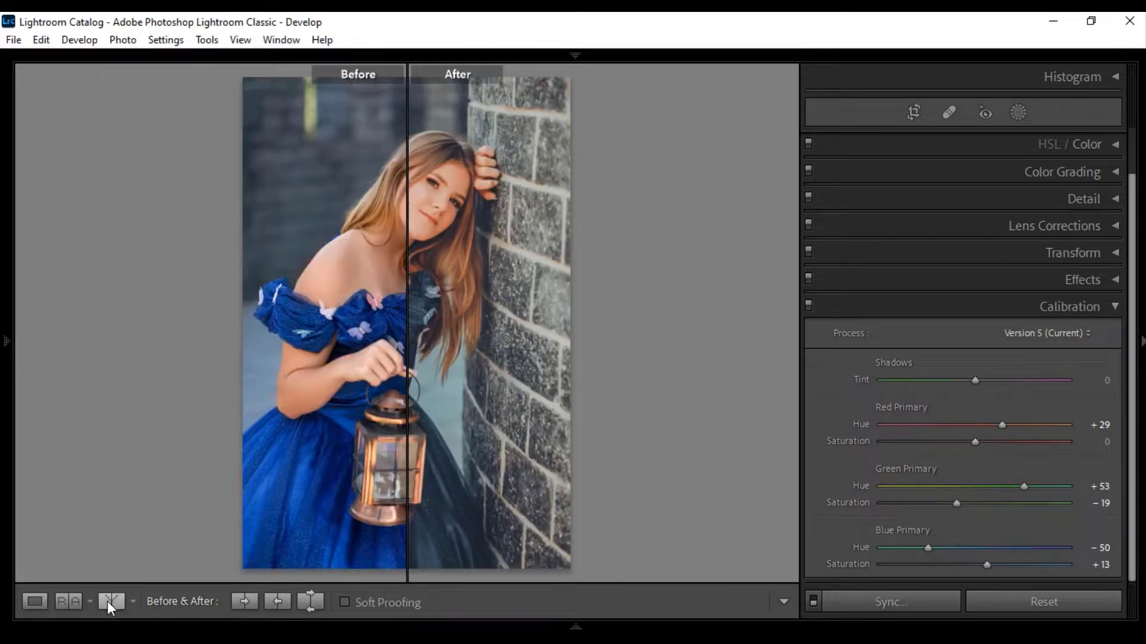
left_click(108, 601)
left_click(107, 601)
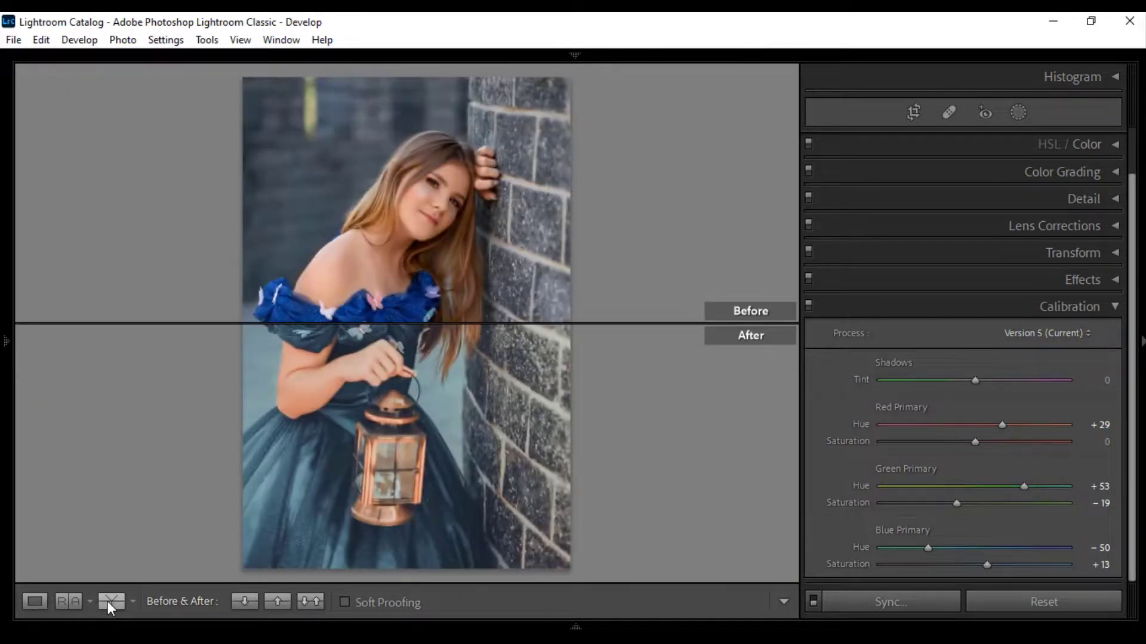
left_click(107, 601)
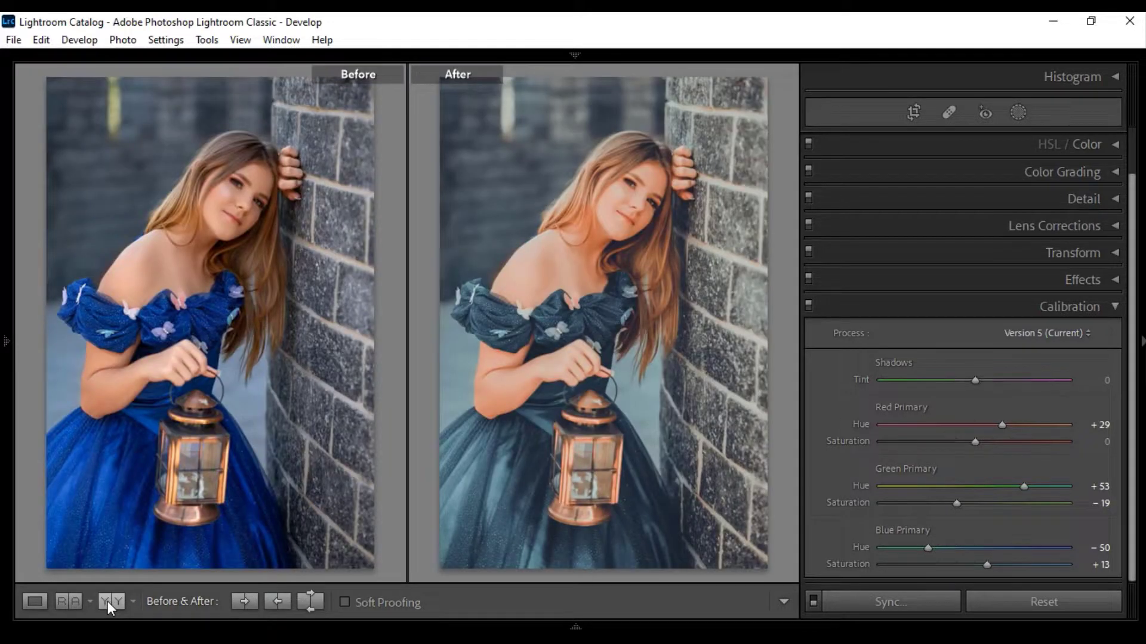
left_click(1142, 343)
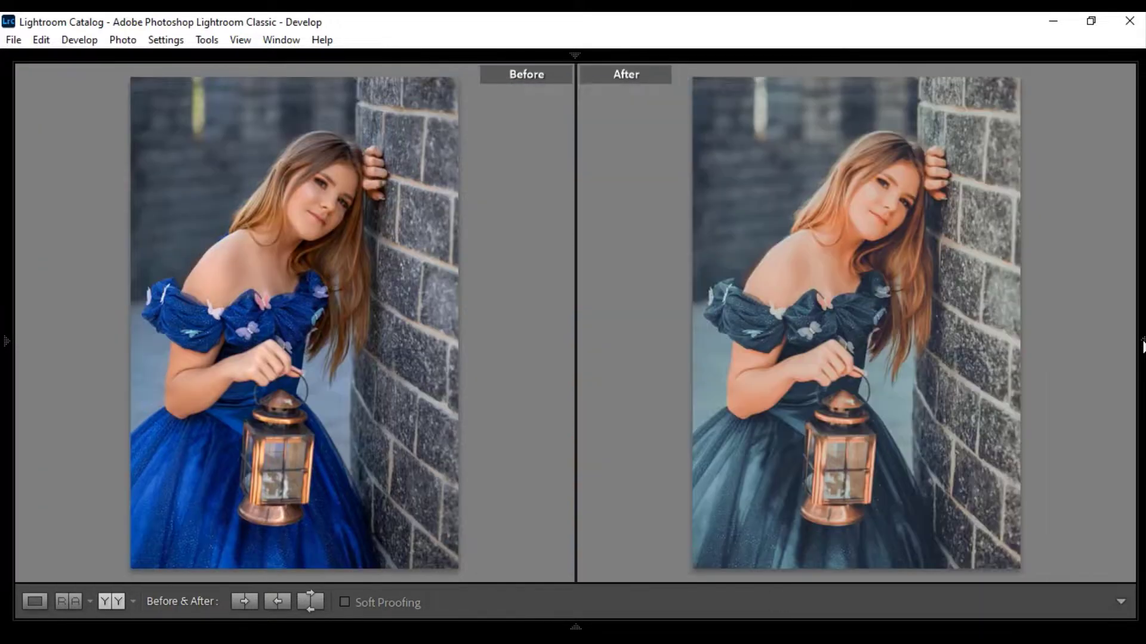
key("l")
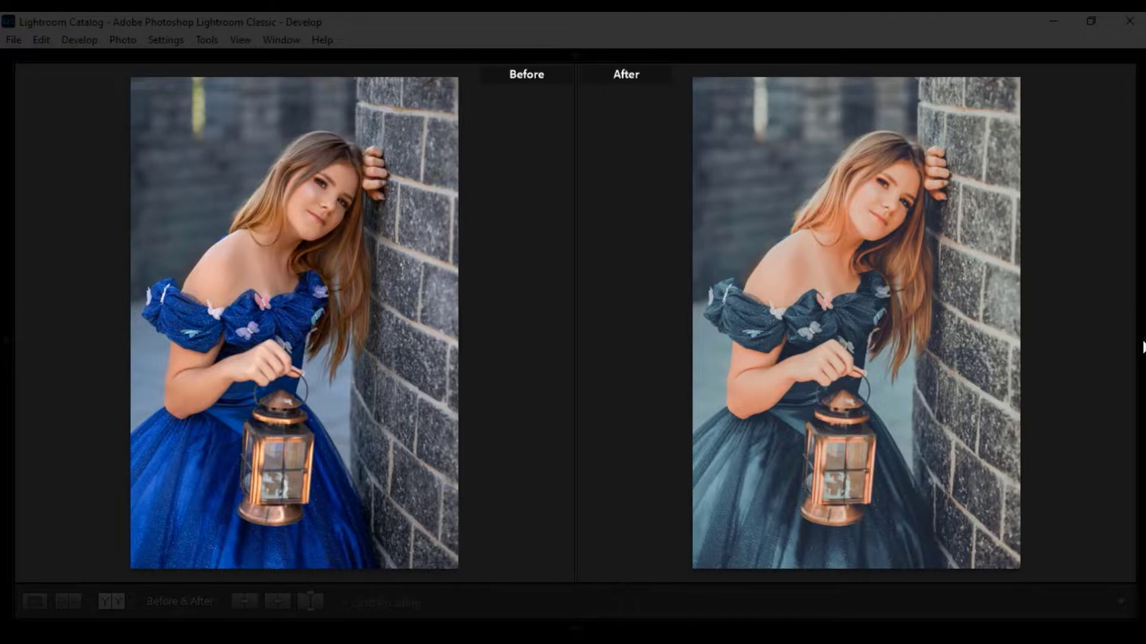
key("l")
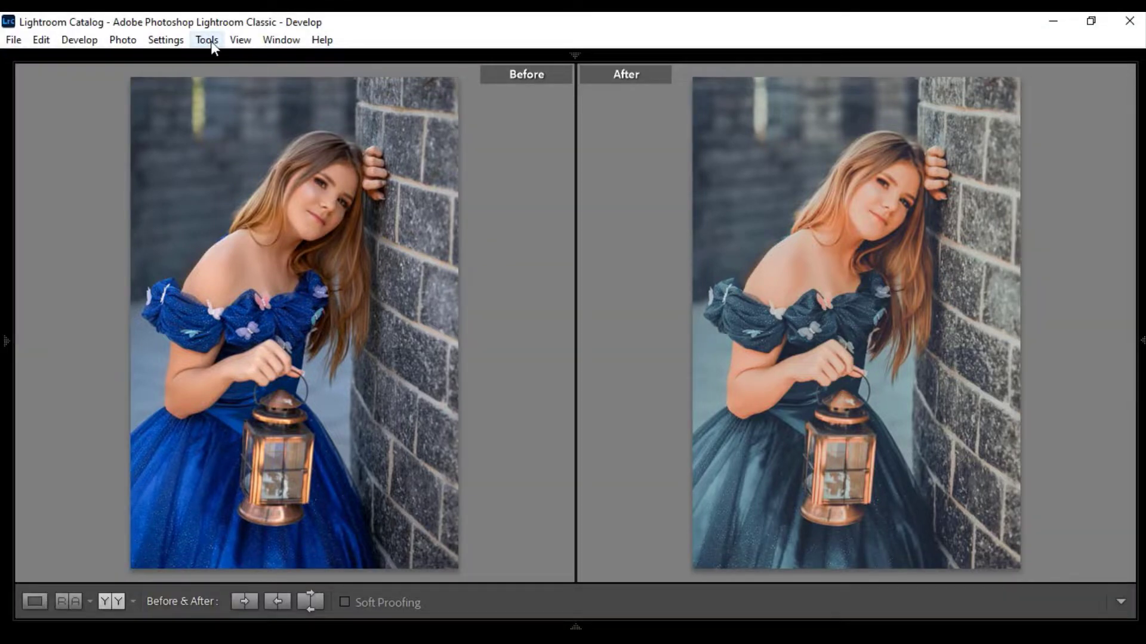
Copy the portrait's develop settings and bring up the filmstrip of thumbnails
left_click(160, 40)
left_click(190, 147)
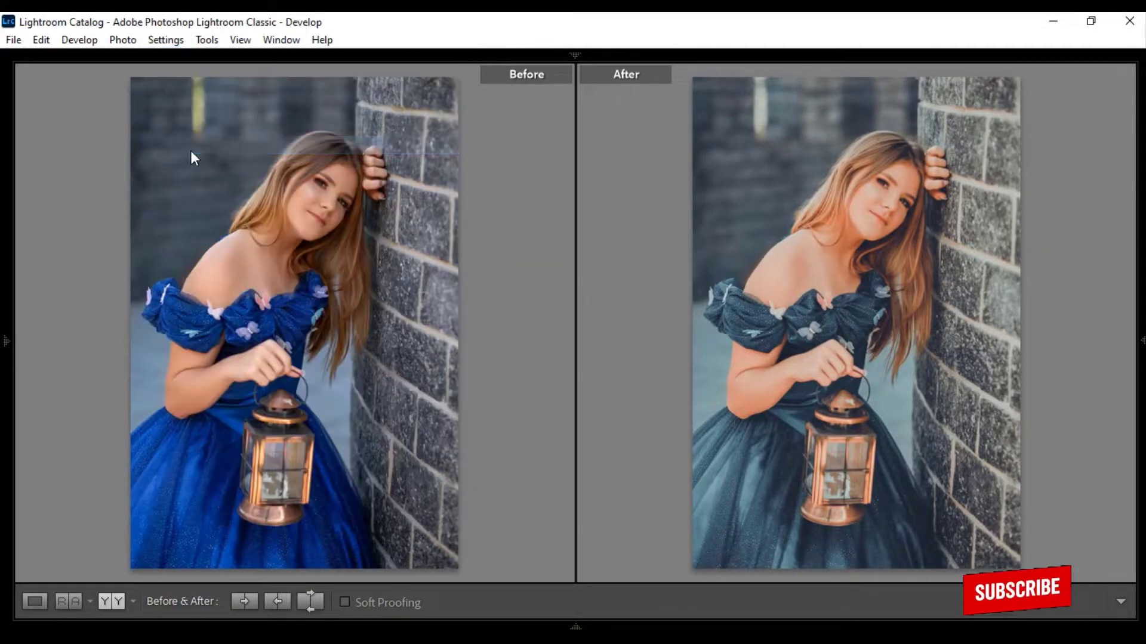
left_click(817, 423)
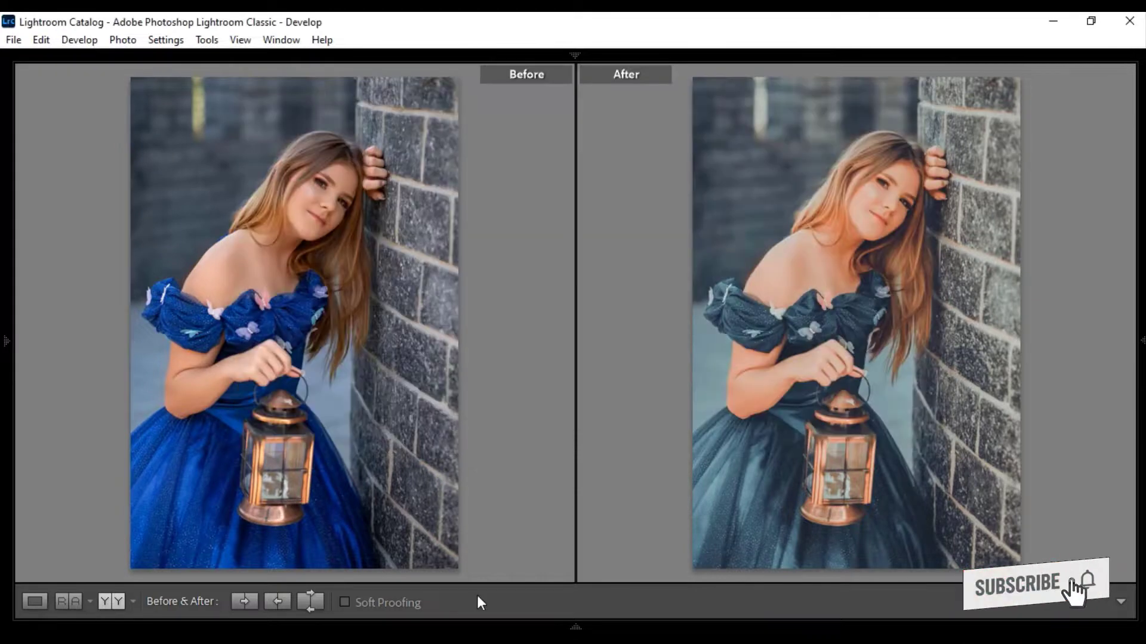
key("F6")
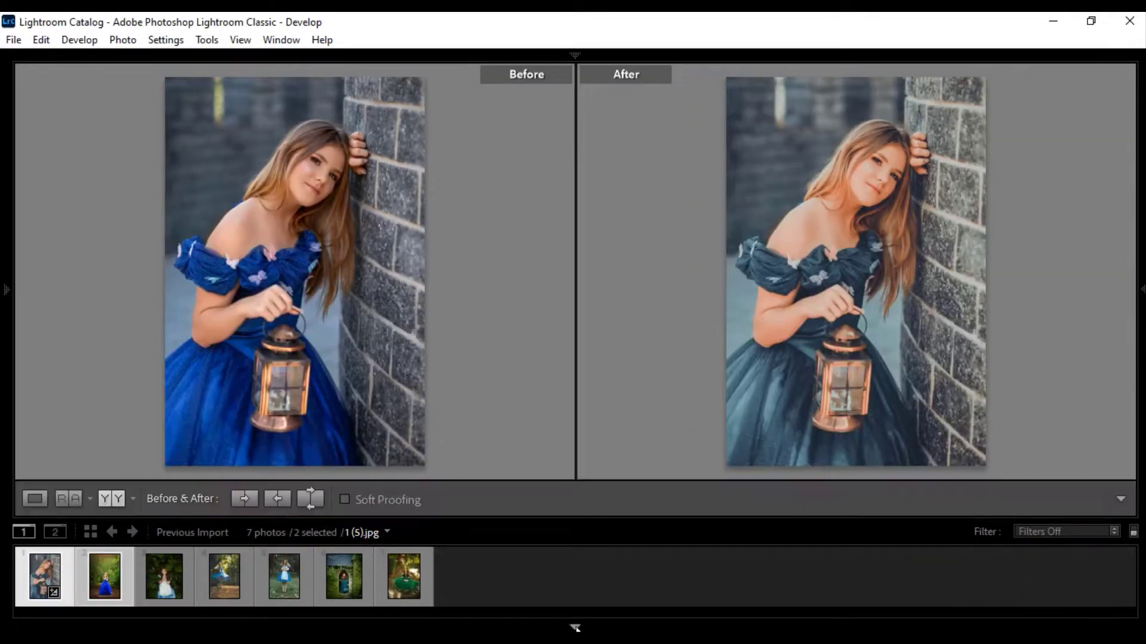
Paste the copied grade onto the forest, girl-in-leaves and dancing-girl photos
left_click(130, 584, "ctrl")
left_click(111, 582)
left_click(165, 39)
left_click(197, 164)
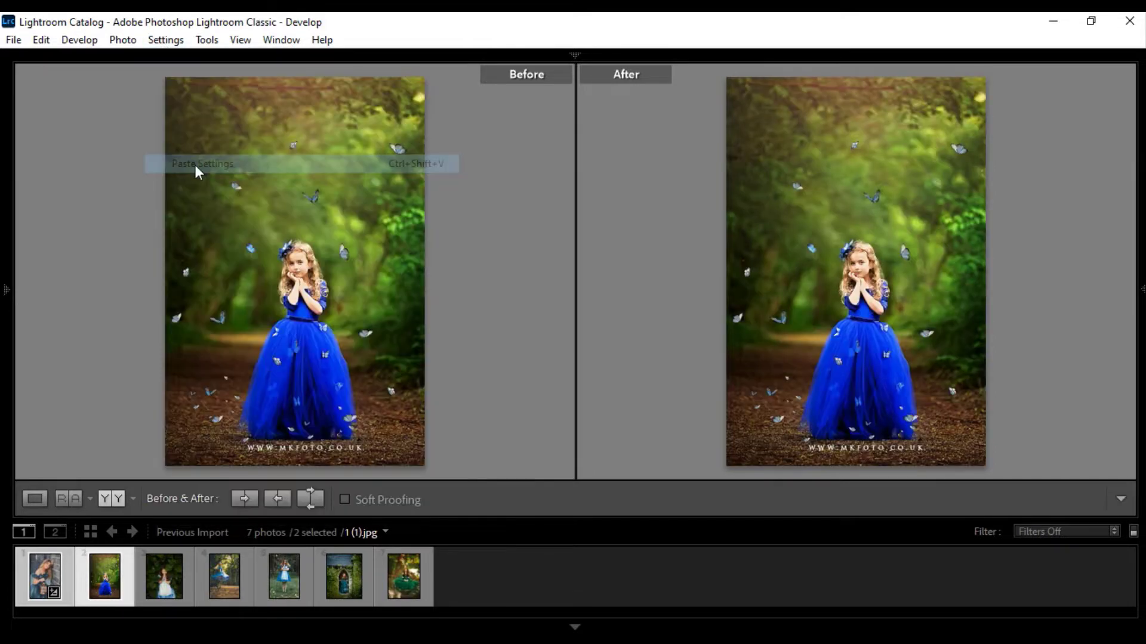
left_click(156, 582)
left_click(167, 42)
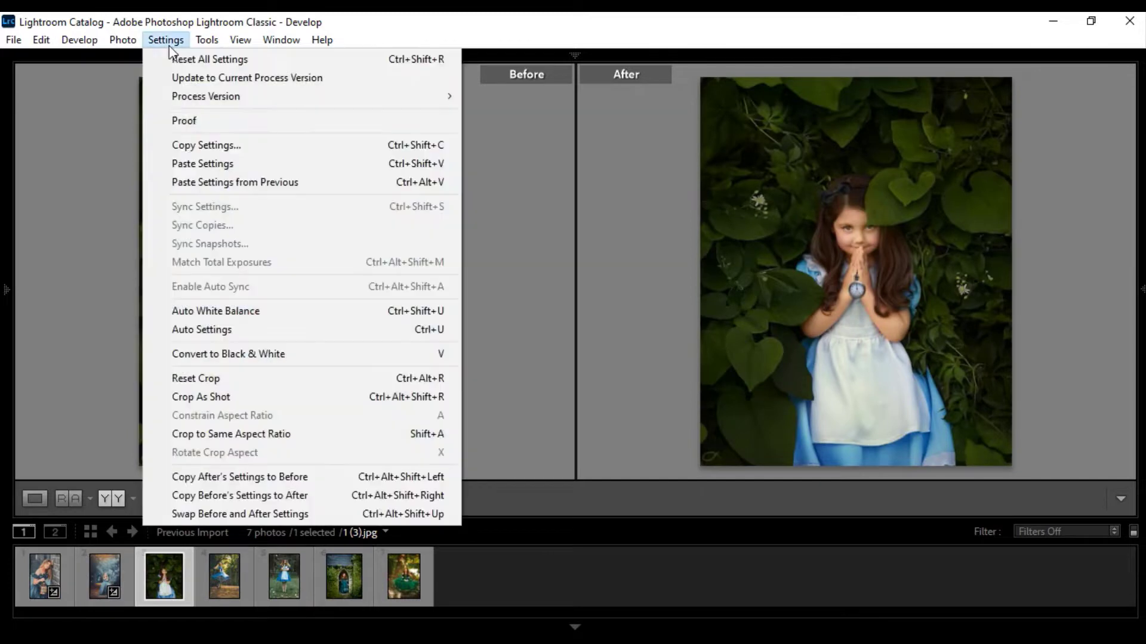
left_click(187, 165)
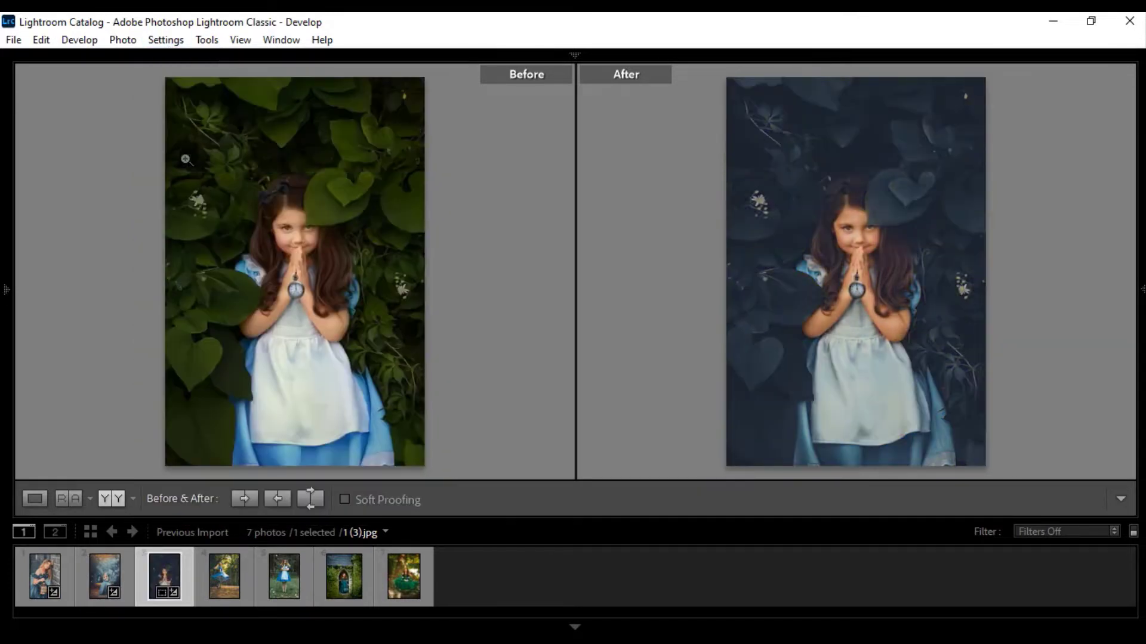
left_click(223, 574)
left_click(166, 39)
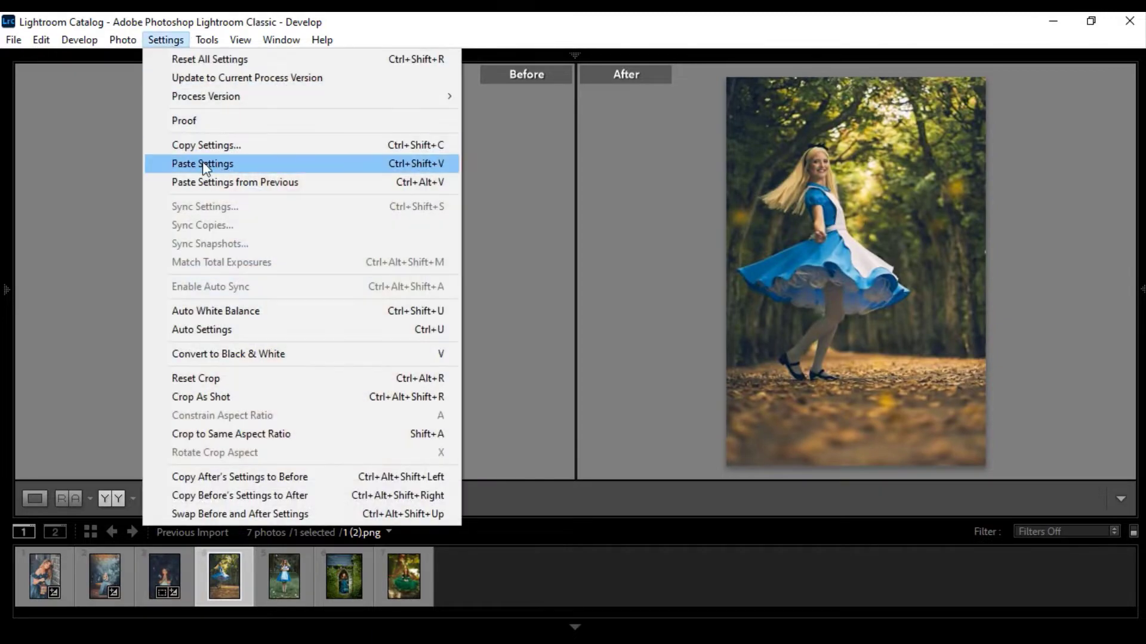
left_click(202, 164)
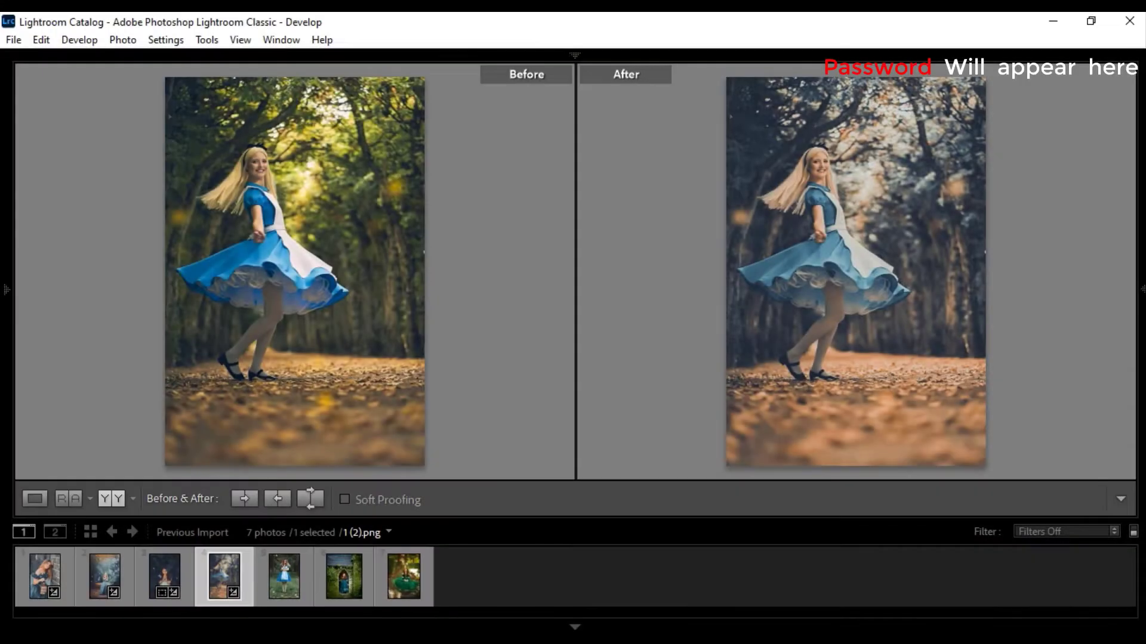
Paste the copied grade onto the standing-girl, ivy-arch and green-gown photos
left_click(286, 586)
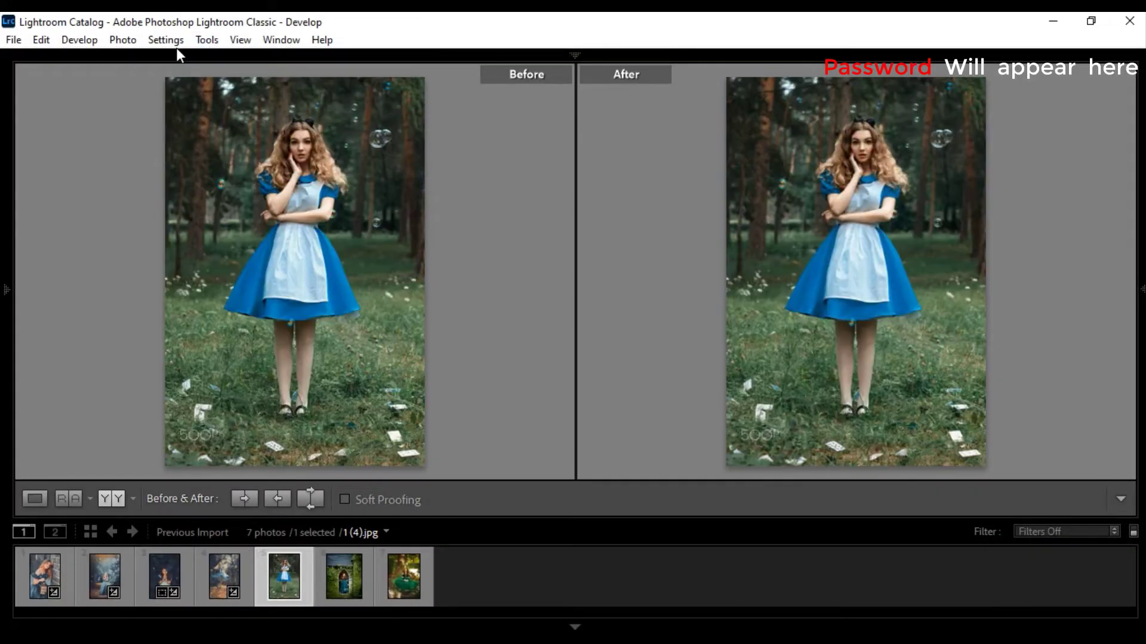
left_click(170, 41)
left_click(219, 167)
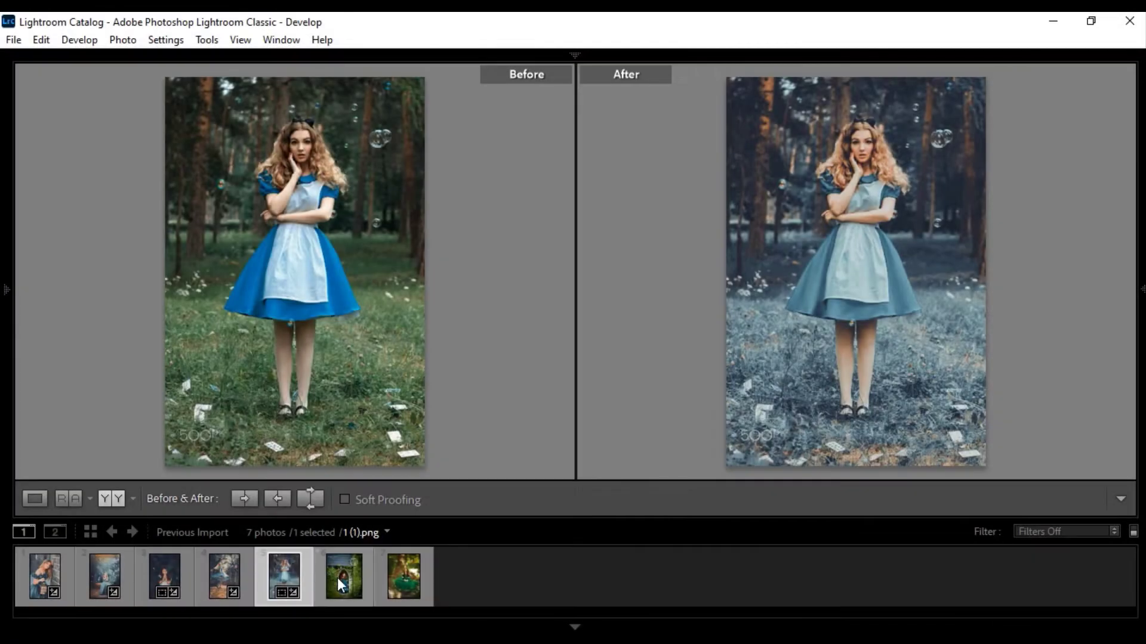
left_click(338, 578)
left_click(167, 40)
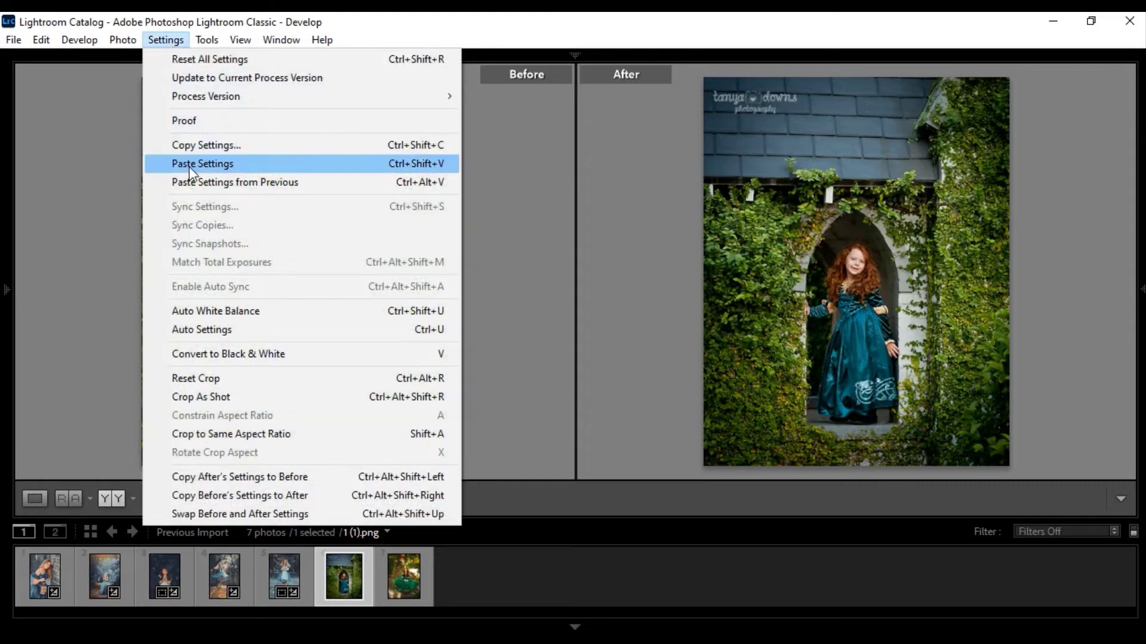
left_click(198, 166)
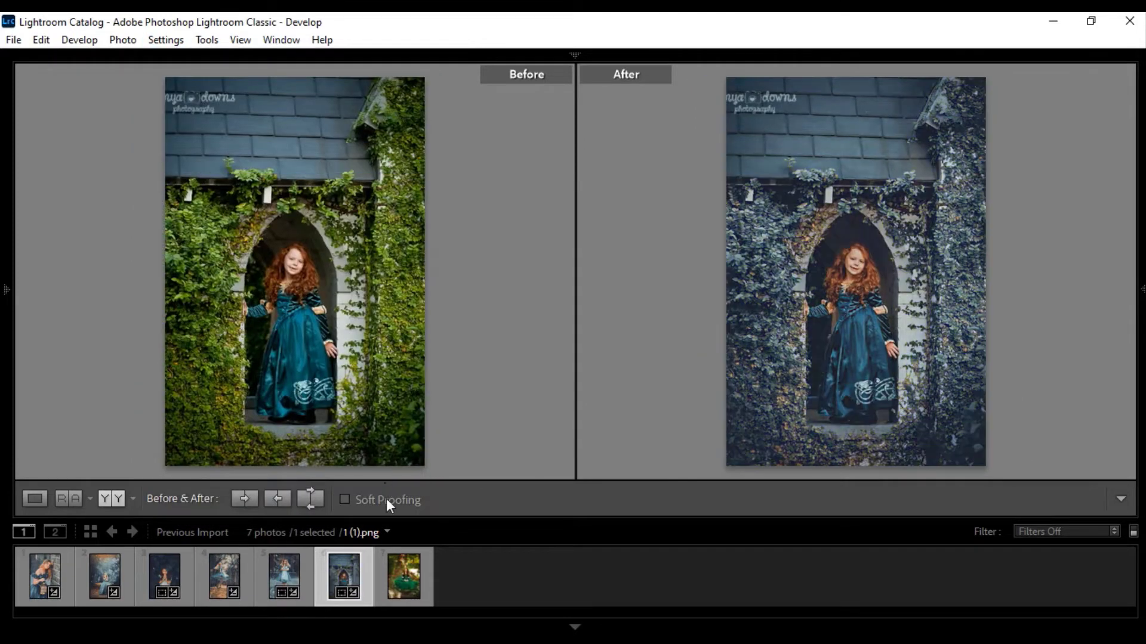
left_click(396, 580)
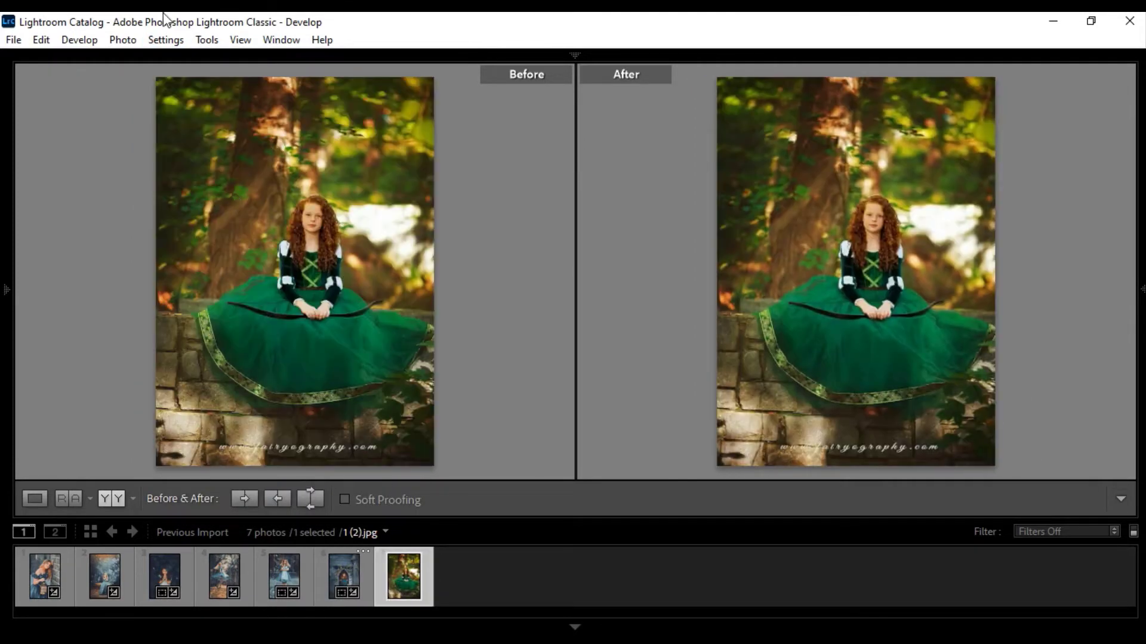
left_click(166, 41)
left_click(203, 164)
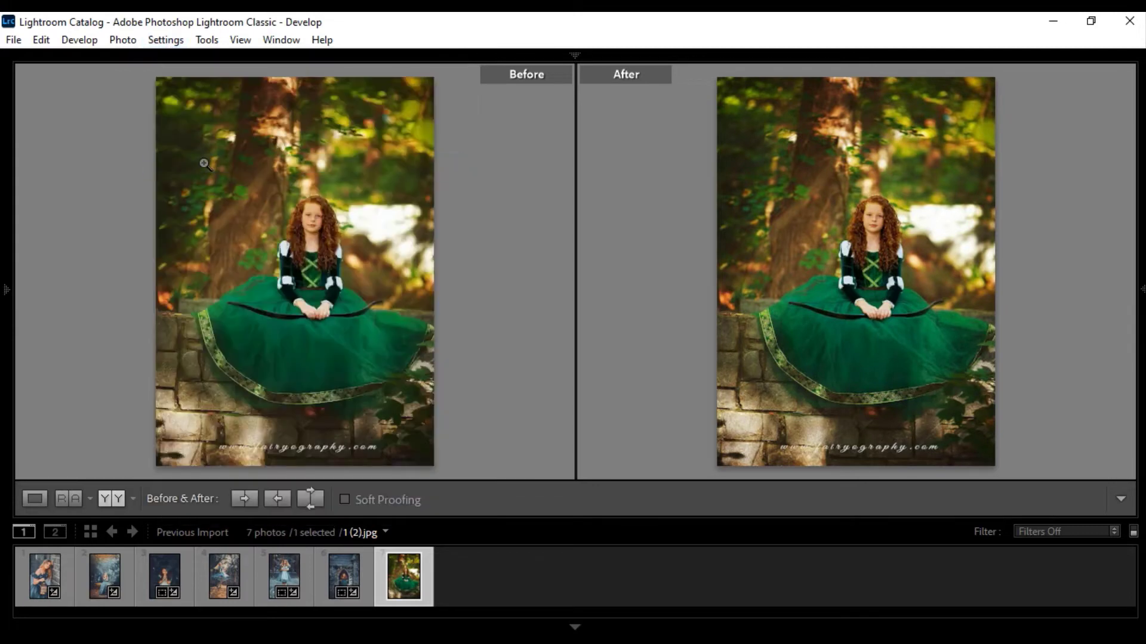